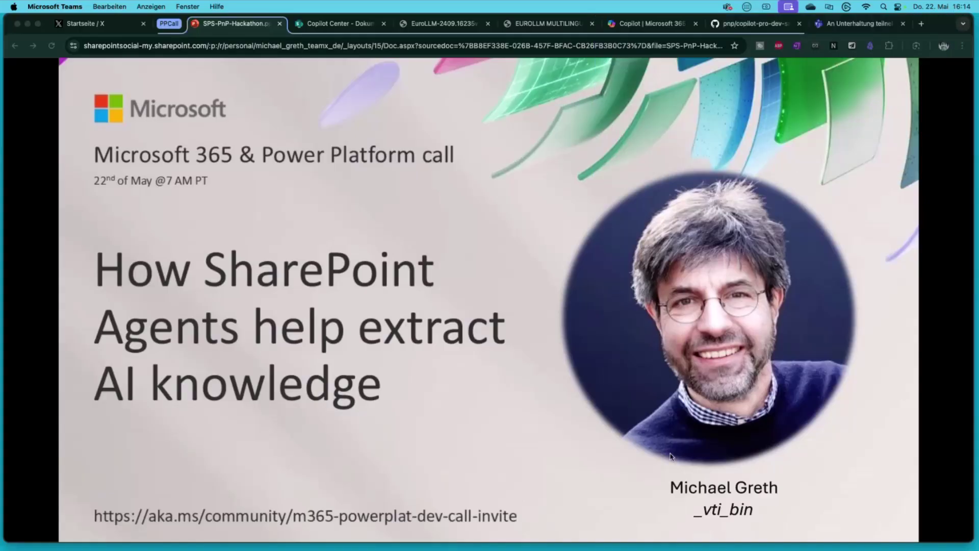
- Advance the slideshow to the speaker slide 'KI-AI Copilot verstehen und anwenden'
left_click(628, 434)
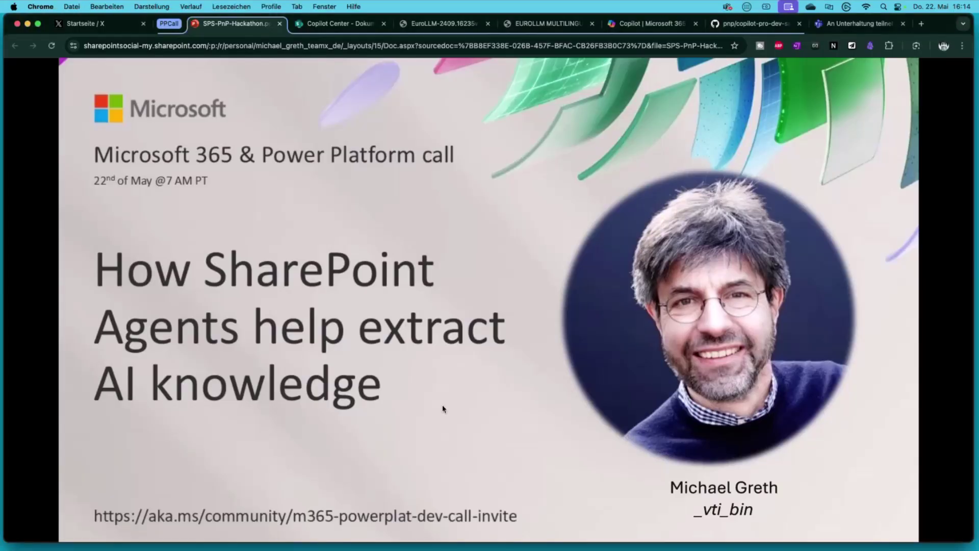
key("Right")
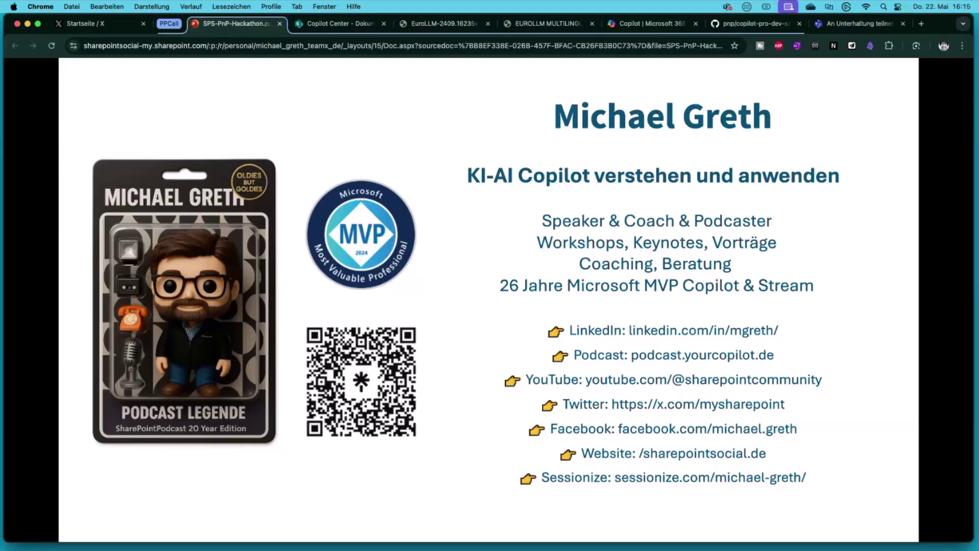
- Step through the podcast slide to 'From Papers to Practice: How SharePoint Agents Help Extract AI Knowledge'
left_click(477, 402)
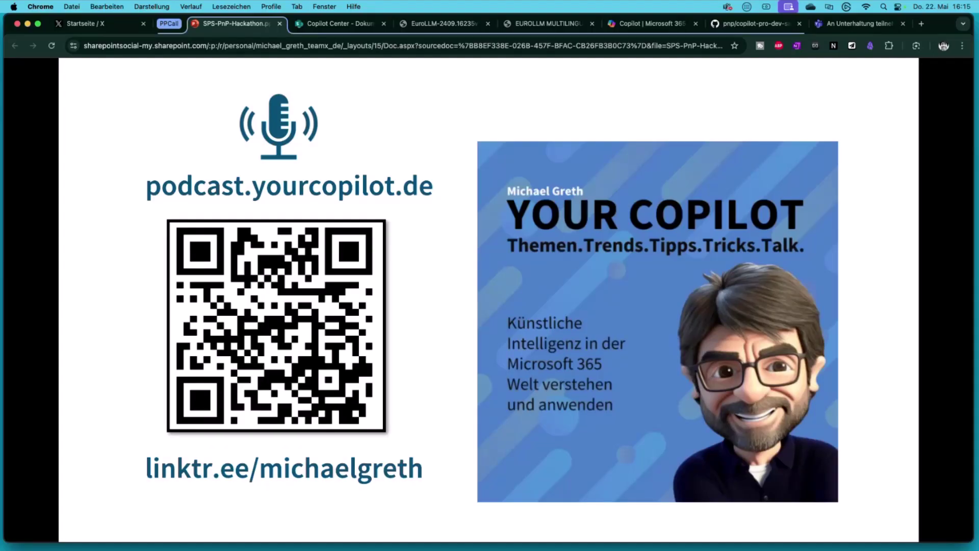
key("Right")
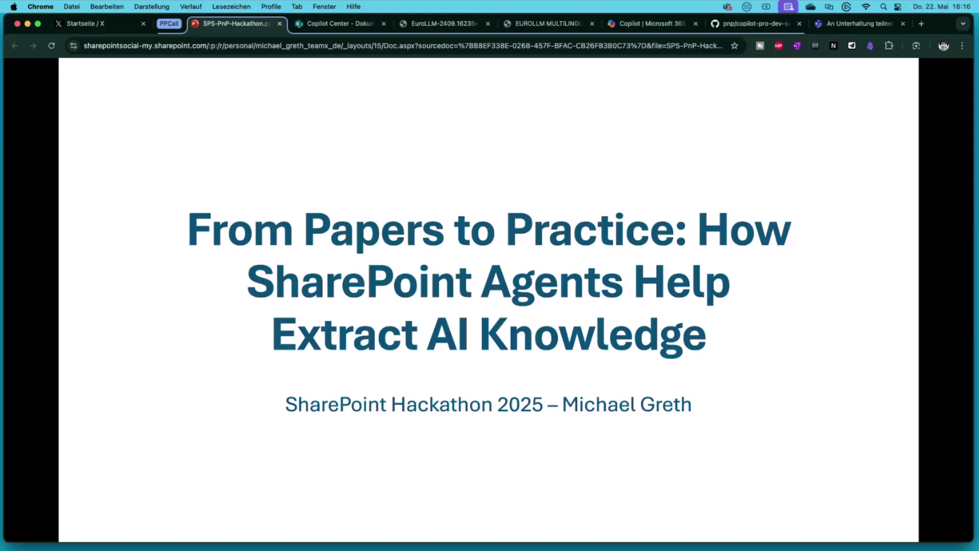
- Advance past 'Looking Under the Wrong Hood?' to the 'Microsoft Copilot for Microsoft 365 architecture' slide
left_click(498, 381)
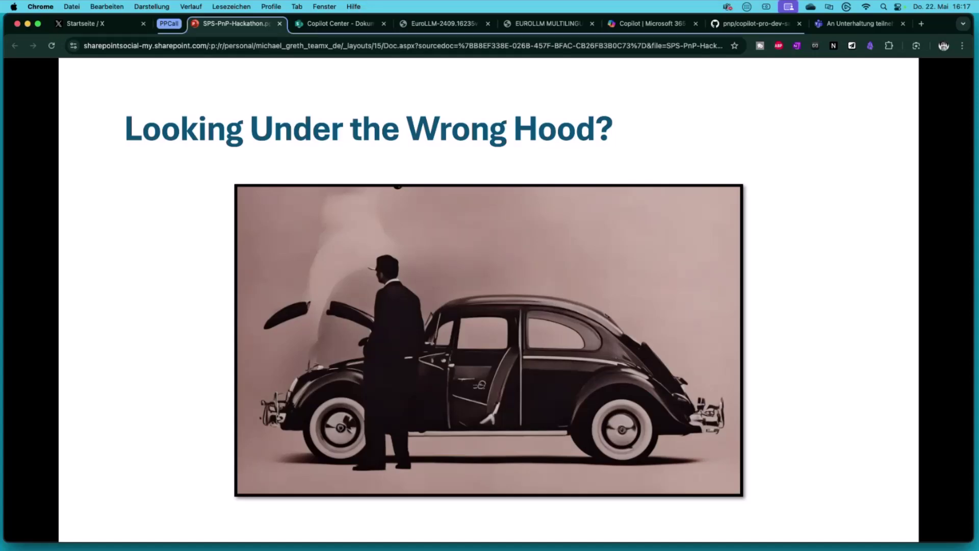
key("Right")
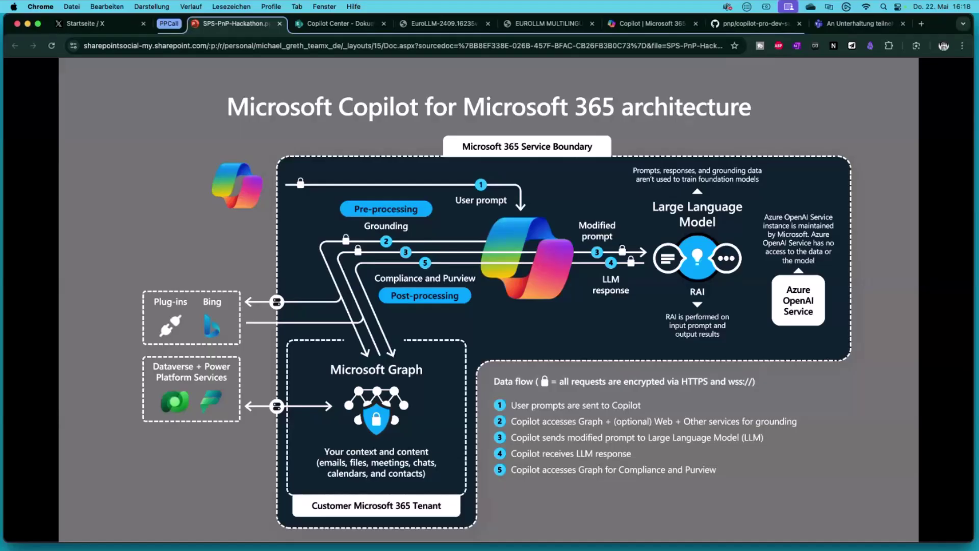
- Show the 'My Learning Challenge' slide, then switch to the EuroLLM-2409.16235v1.pdf paper
key("Right")
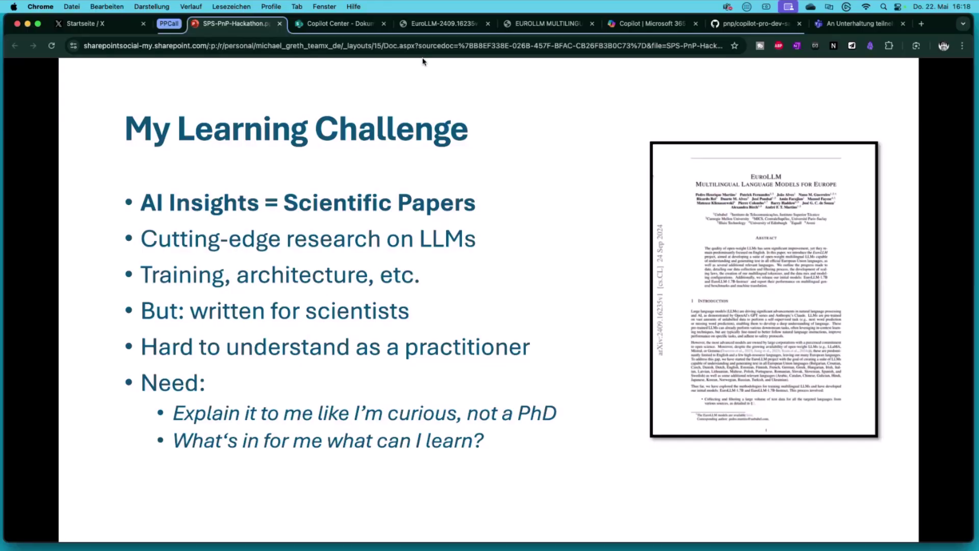
left_click(442, 23)
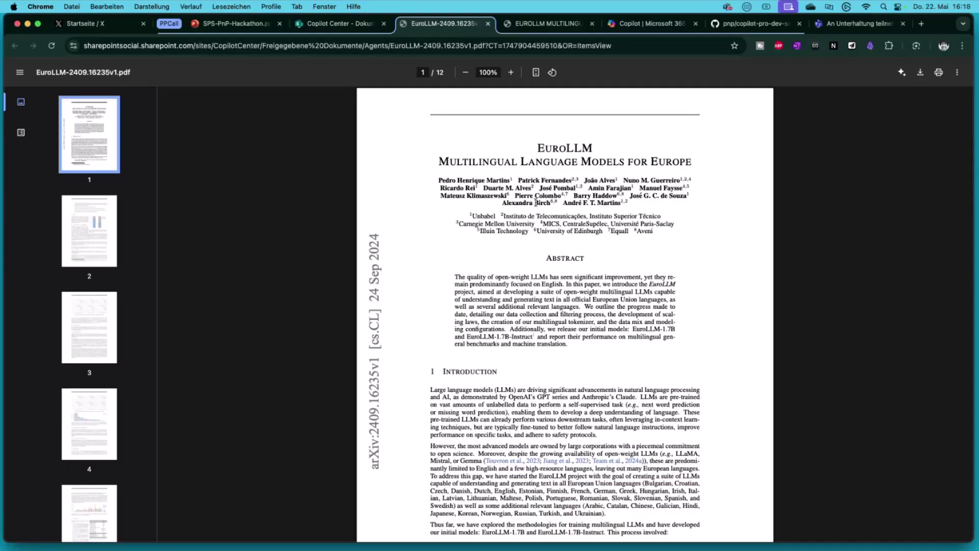
scroll(544, 330, "down", 10)
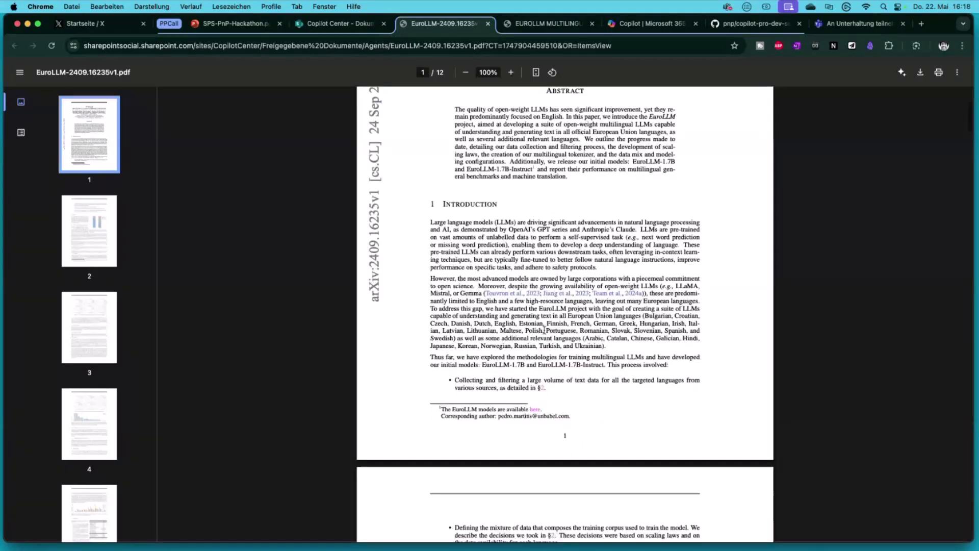
scroll(544, 330, "down", 20)
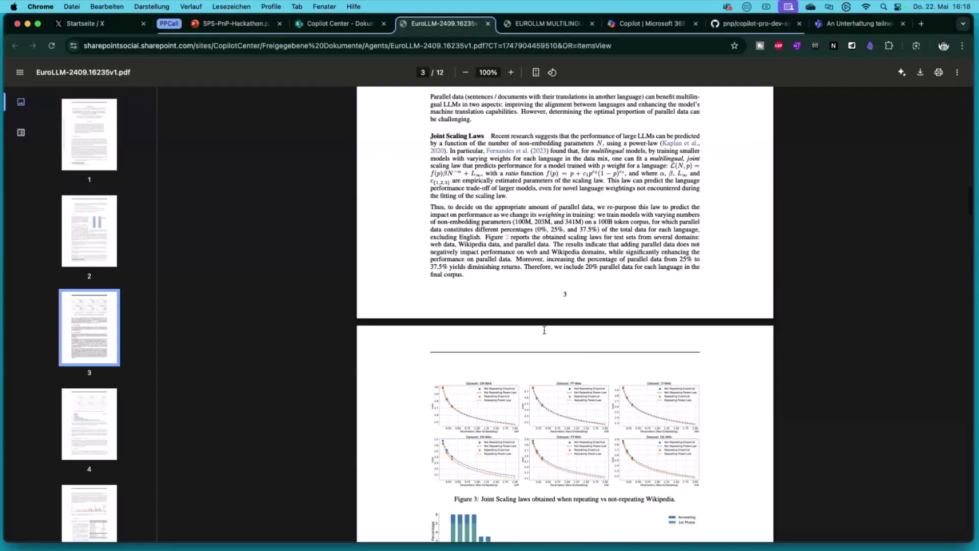
scroll(544, 333, "up", 20)
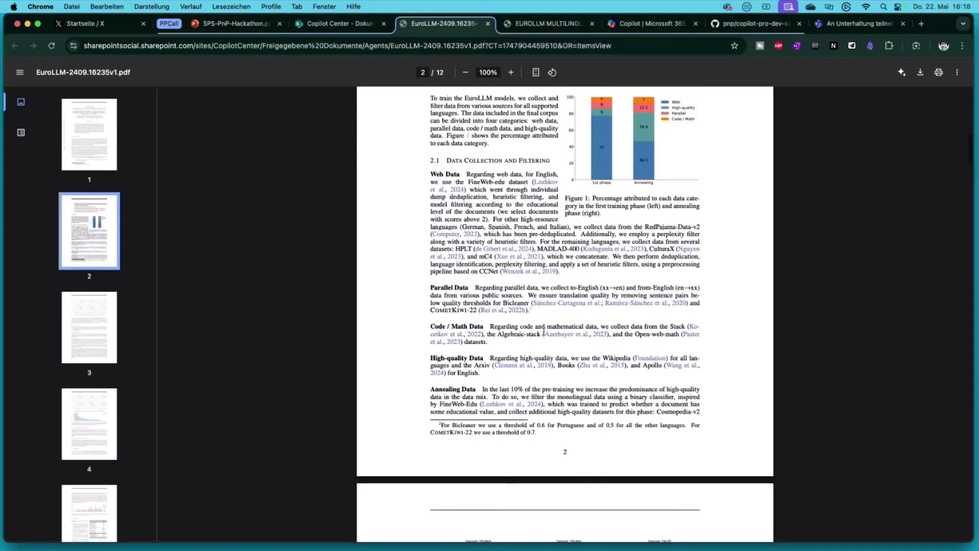
scroll(545, 330, "up", 10)
scroll(544, 334, "down", 5)
scroll(544, 335, "down", 10)
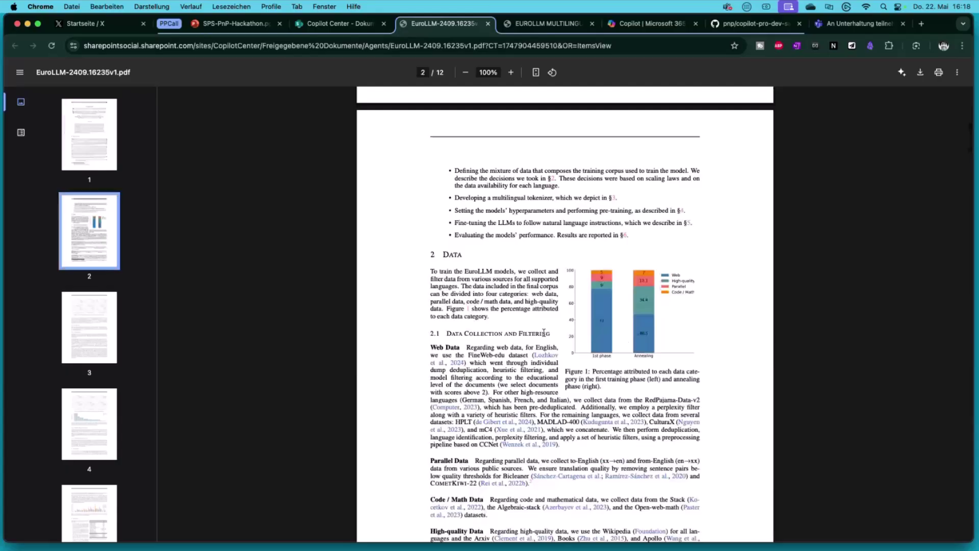
scroll(544, 336, "down", 20)
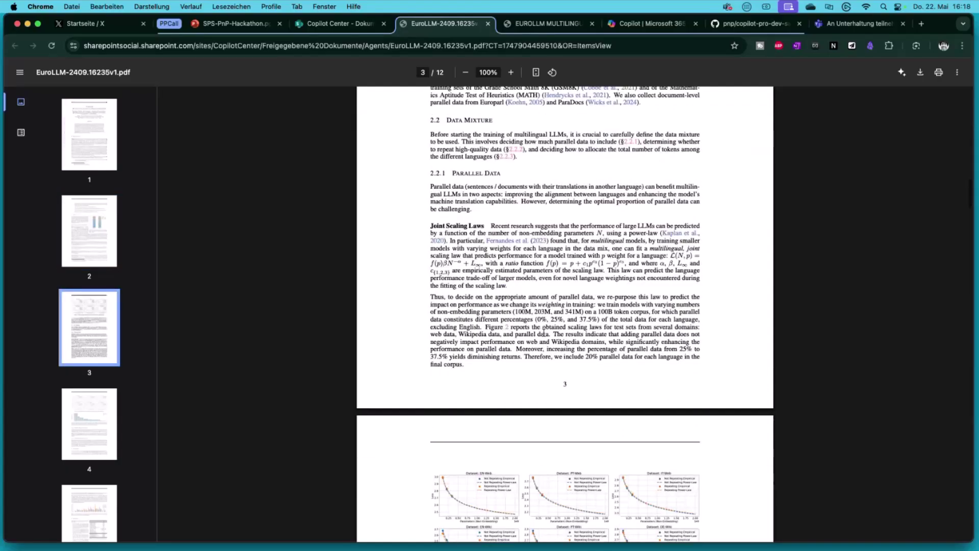
scroll(544, 332, "down", 5)
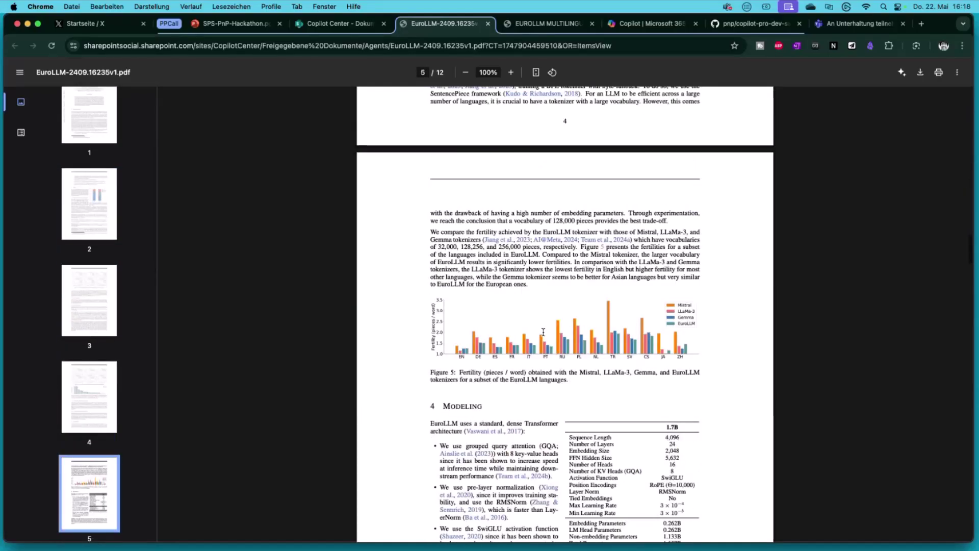
scroll(543, 333, "up", 5)
scroll(543, 332, "up", 20)
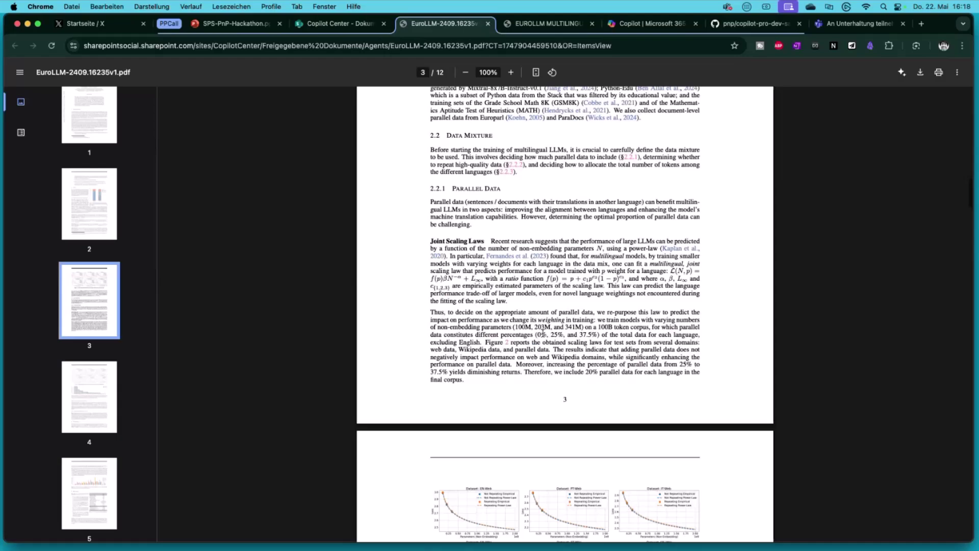
scroll(543, 331, "up", 10)
scroll(486, 186, "up", 3)
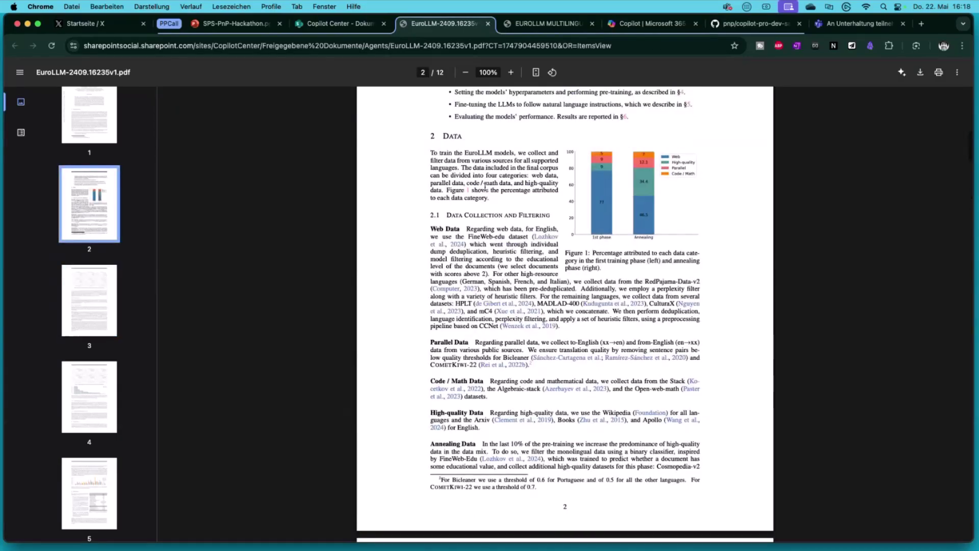
scroll(486, 186, "up", 10)
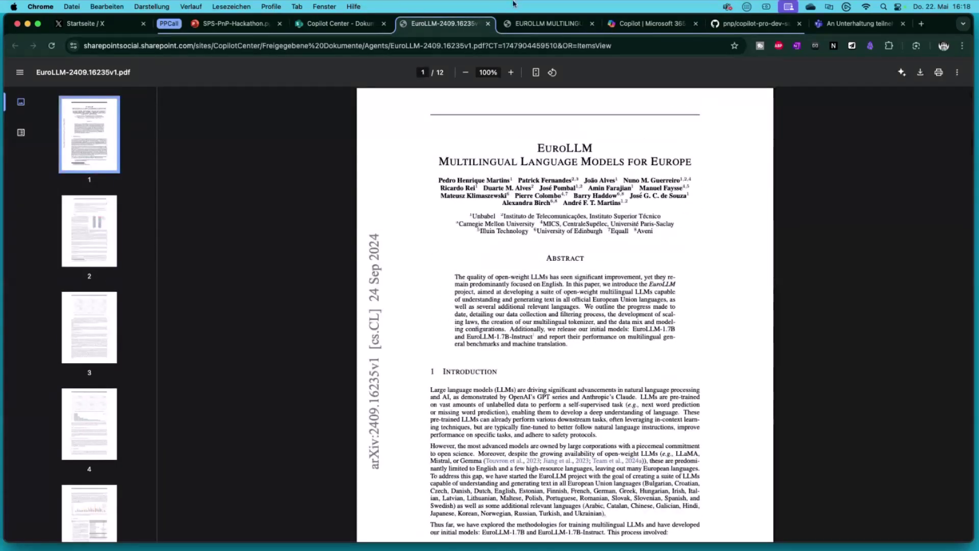
- In the EuroLLM Word summary, select the final Podcast Summary paragraph and closing sentence
left_click(546, 23)
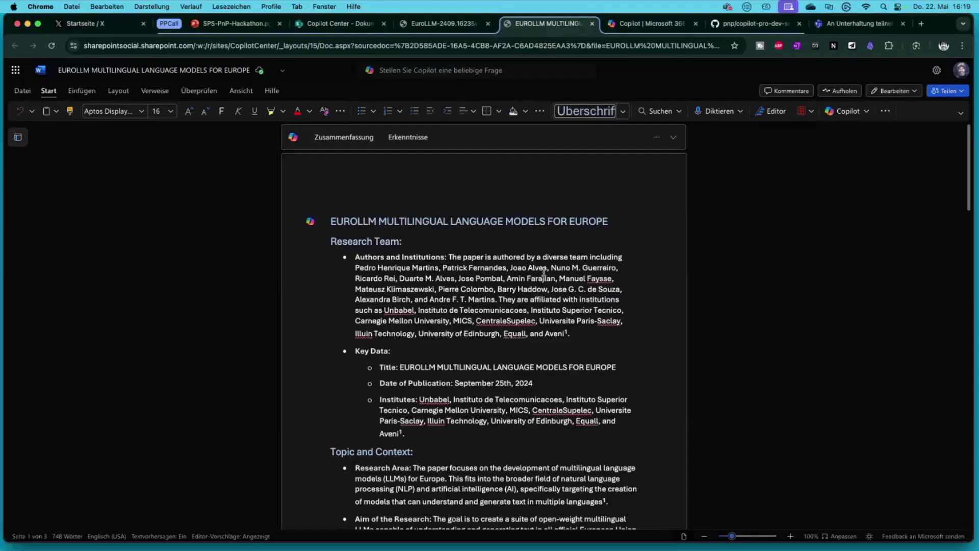
scroll(543, 272, "down", 5)
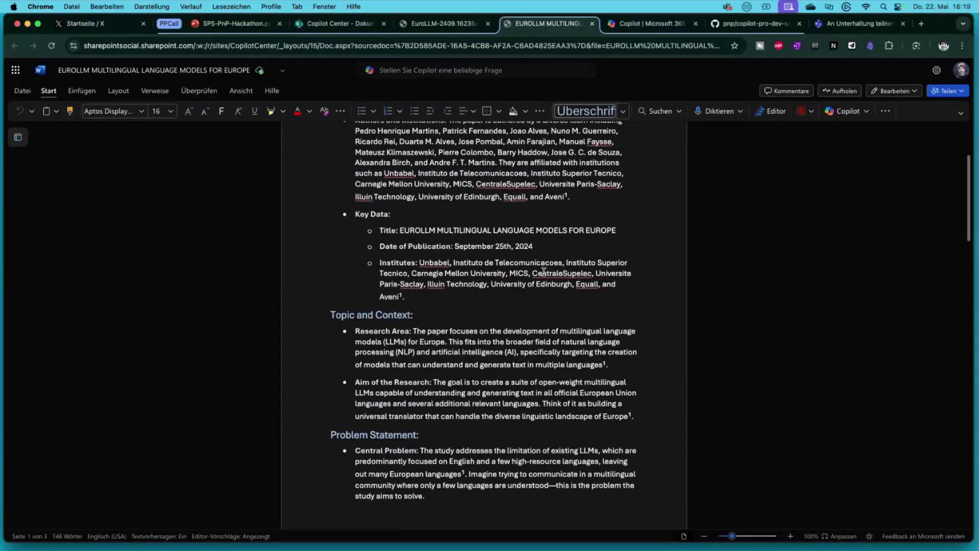
scroll(544, 272, "down", 5)
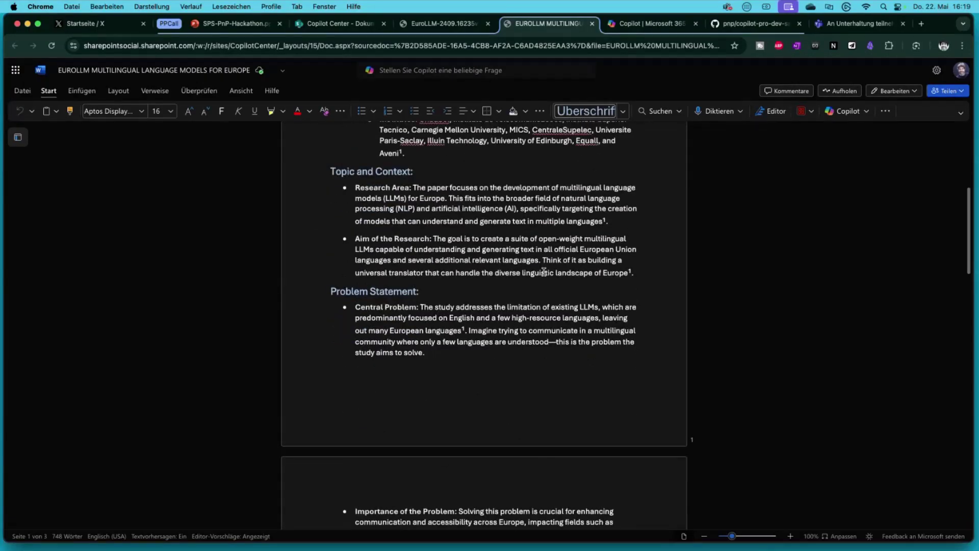
scroll(544, 272, "up", 4)
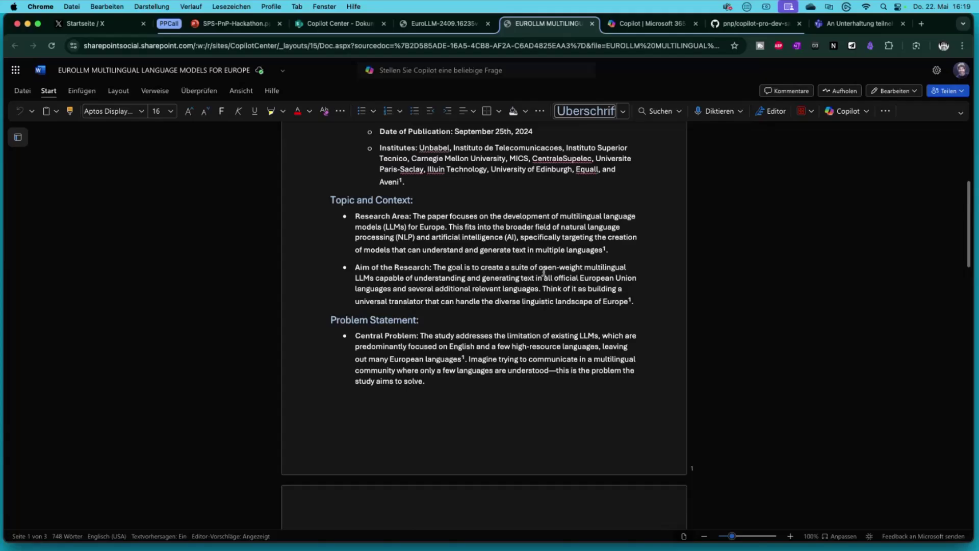
scroll(544, 273, "up", 8)
scroll(544, 273, "down", 6)
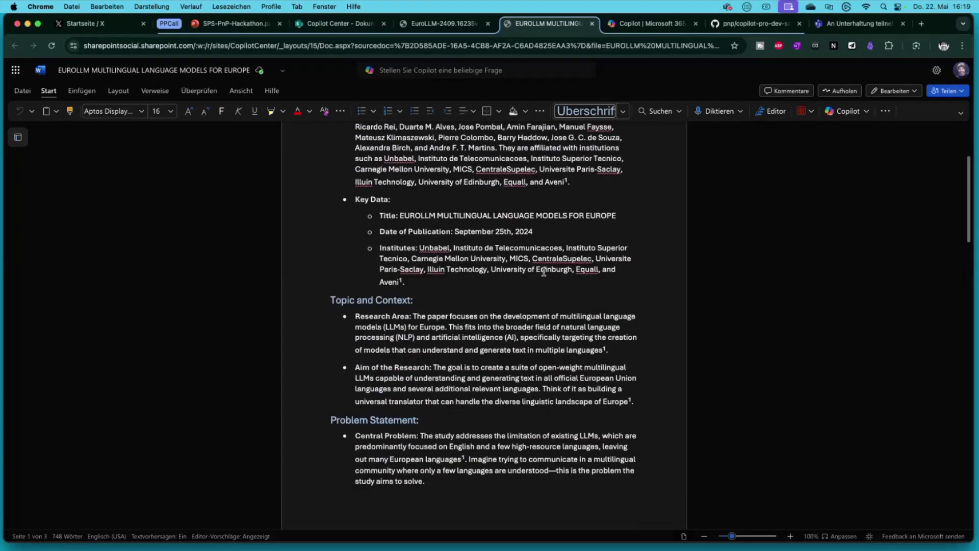
scroll(544, 272, "down", 3)
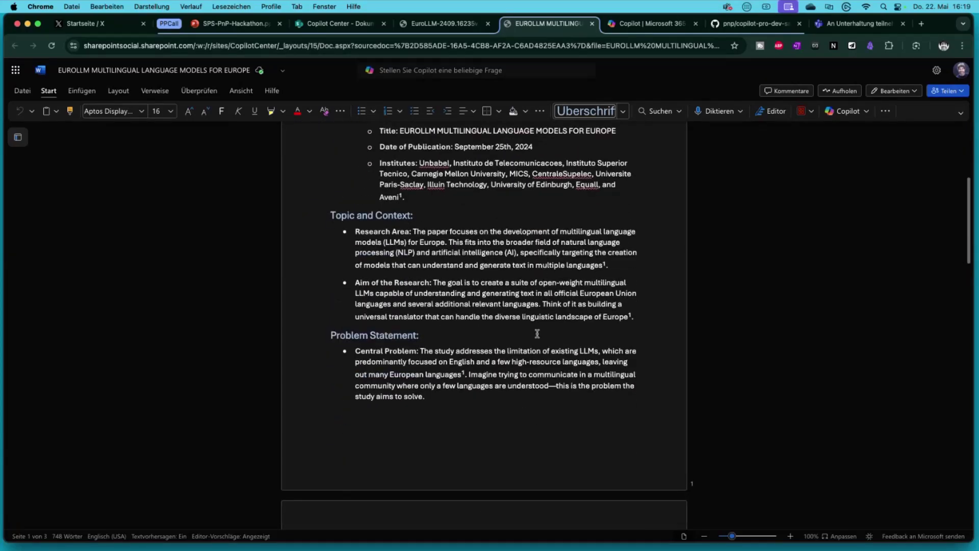
scroll(536, 396, "down", 10)
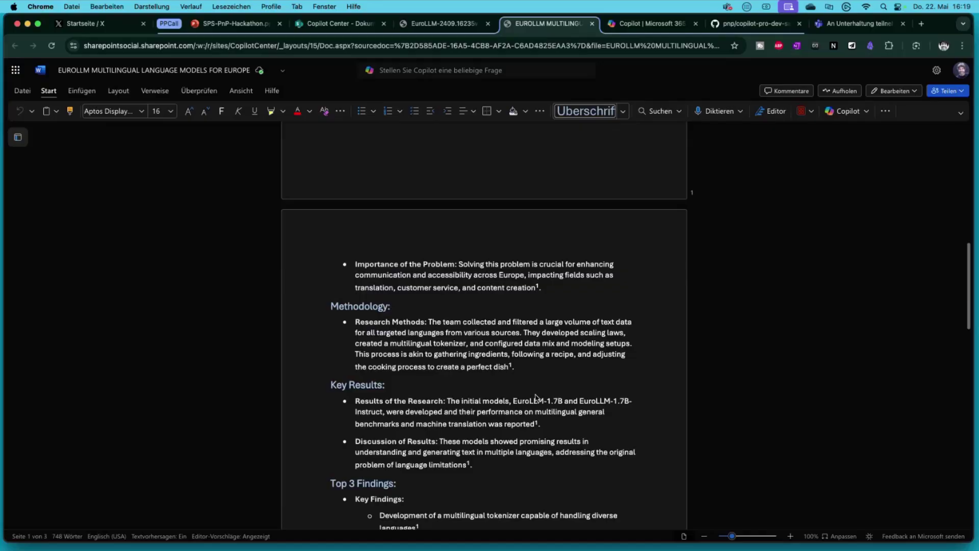
scroll(536, 397, "down", 3)
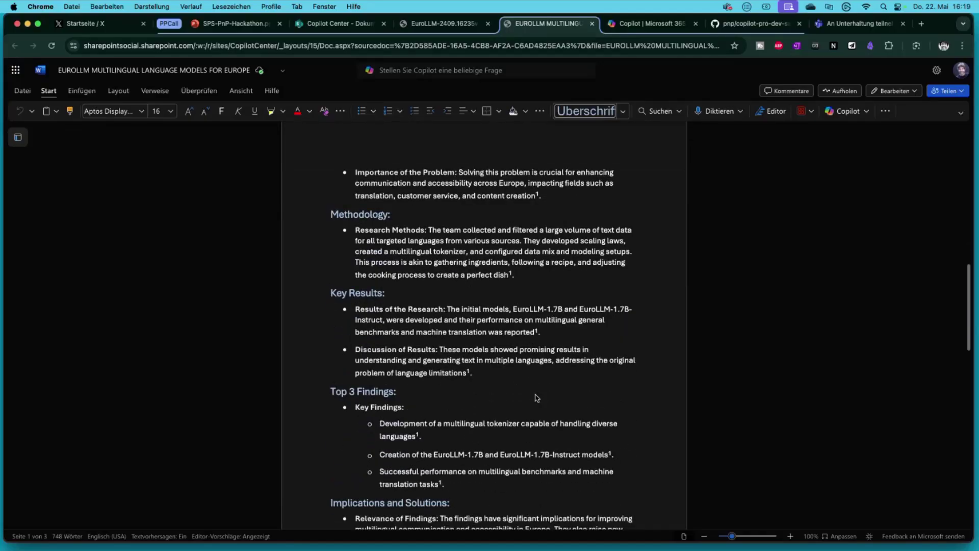
scroll(536, 398, "down", 15)
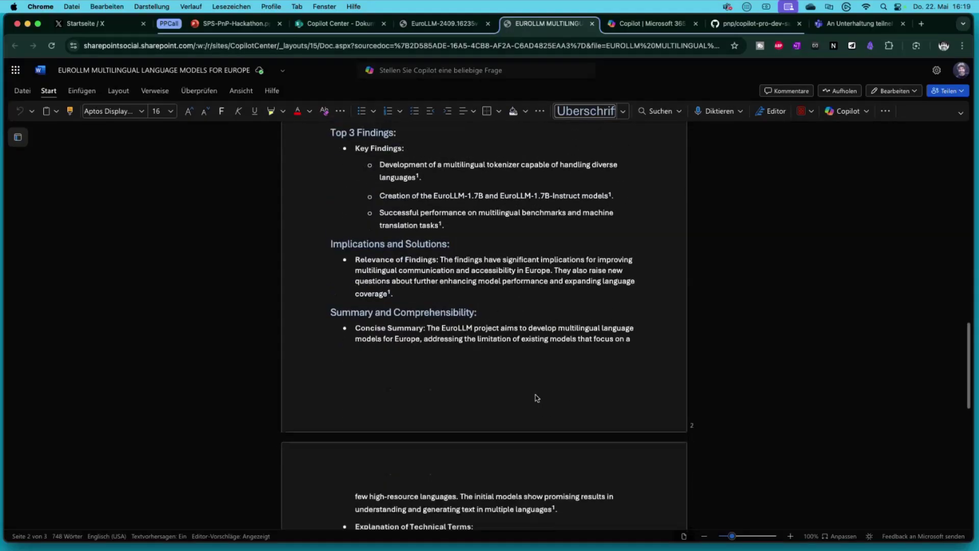
scroll(537, 397, "down", 10)
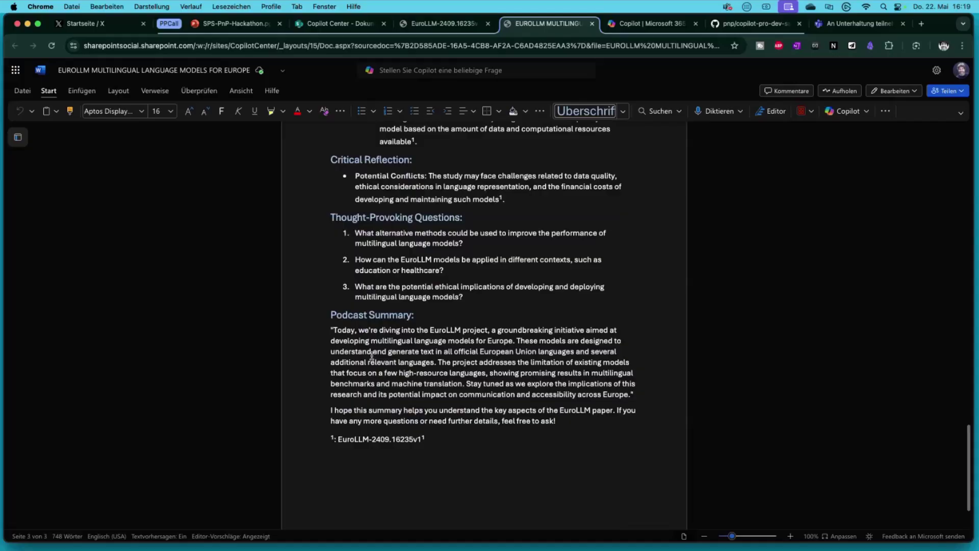
left_click_drag(331, 326, 629, 417)
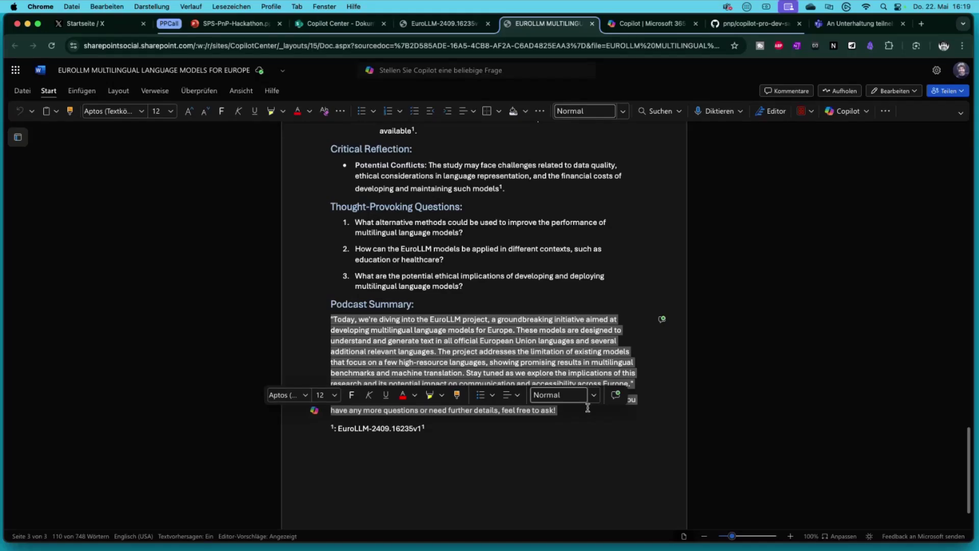
- Return to the SPS-PnP-Hackathon deck and advance to 'AI can help: My Workflow (Pre-Agent)'
left_click(206, 22)
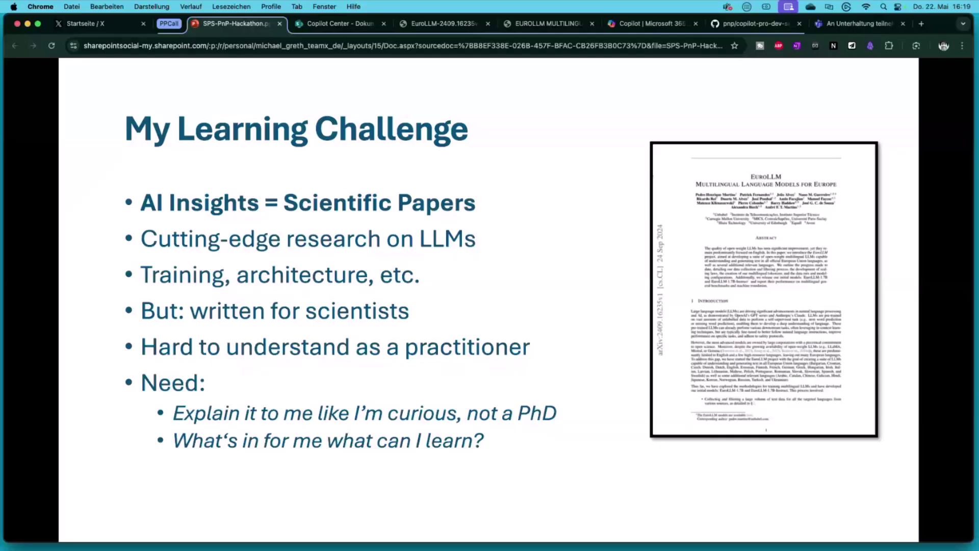
left_click(386, 335)
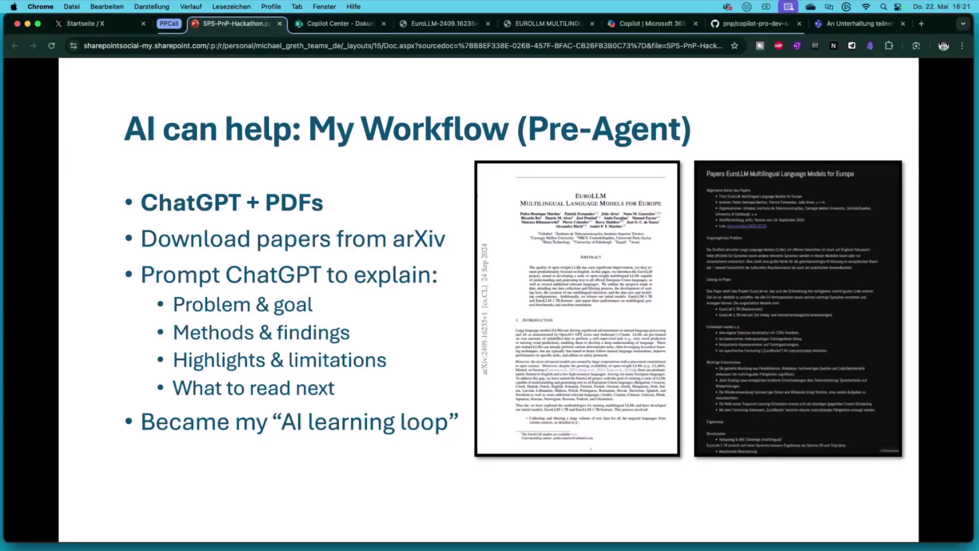
- Advance to the 'Enter SharePoint Copilot Agents' slide
key("Right")
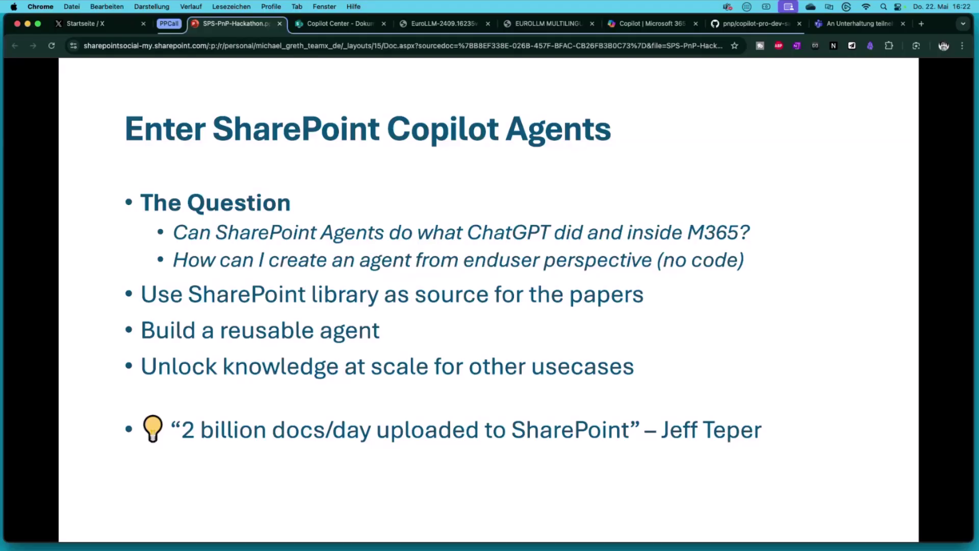
- Advance to the Demo slide and open the Agents folder in the Copilot Center library
key("Right")
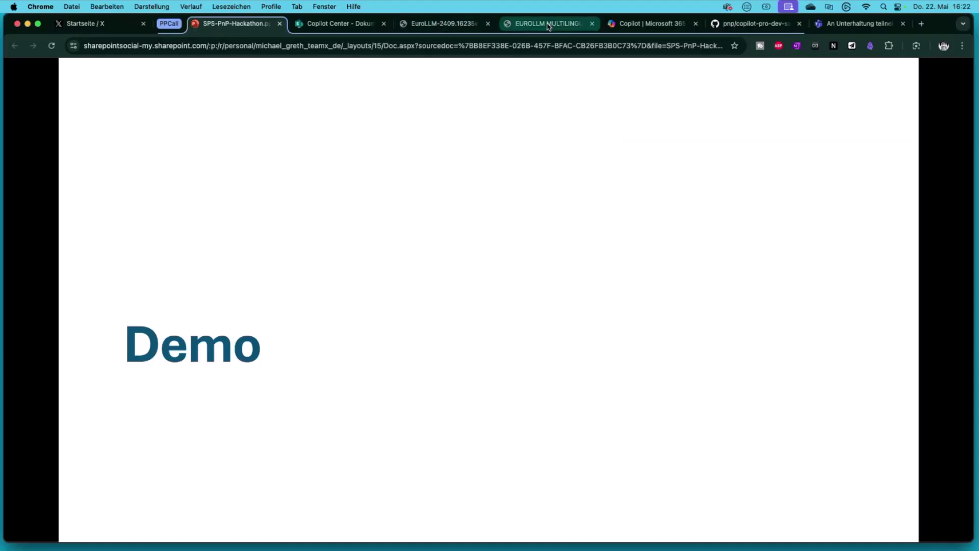
left_click(318, 23)
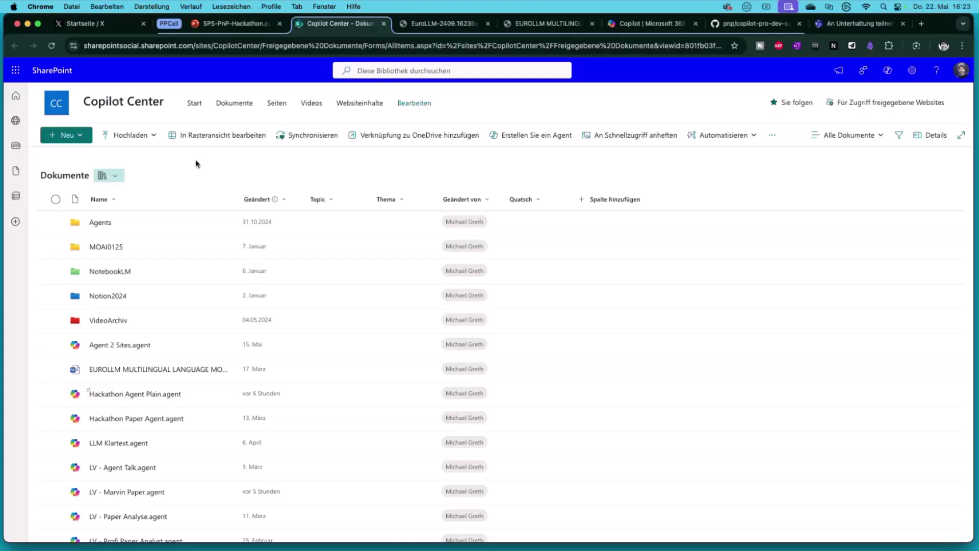
left_click(100, 223)
- Preview EuroLLM-2409.16235v1.pdf, close it, and return to the Dokumente root
scroll(188, 328, "down", 5)
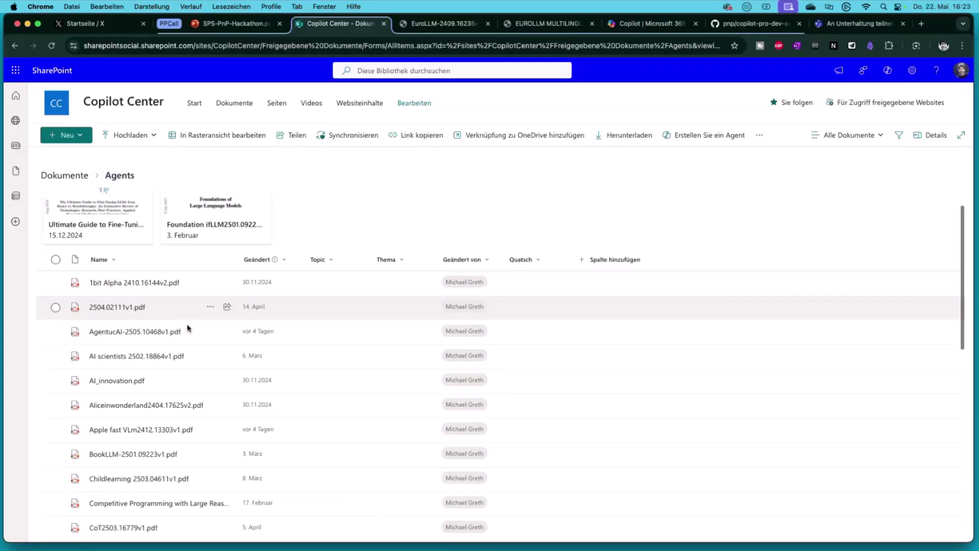
scroll(187, 328, "down", 3)
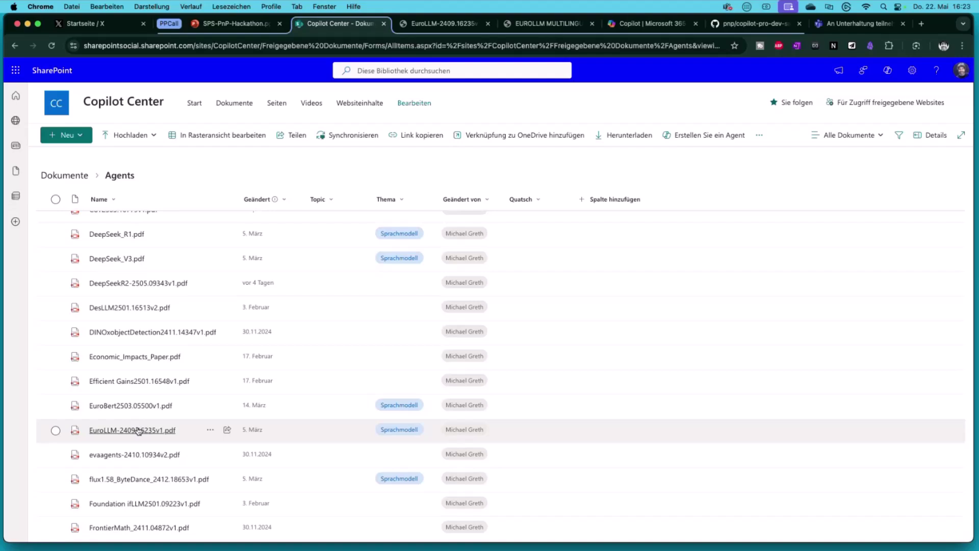
left_click(138, 430)
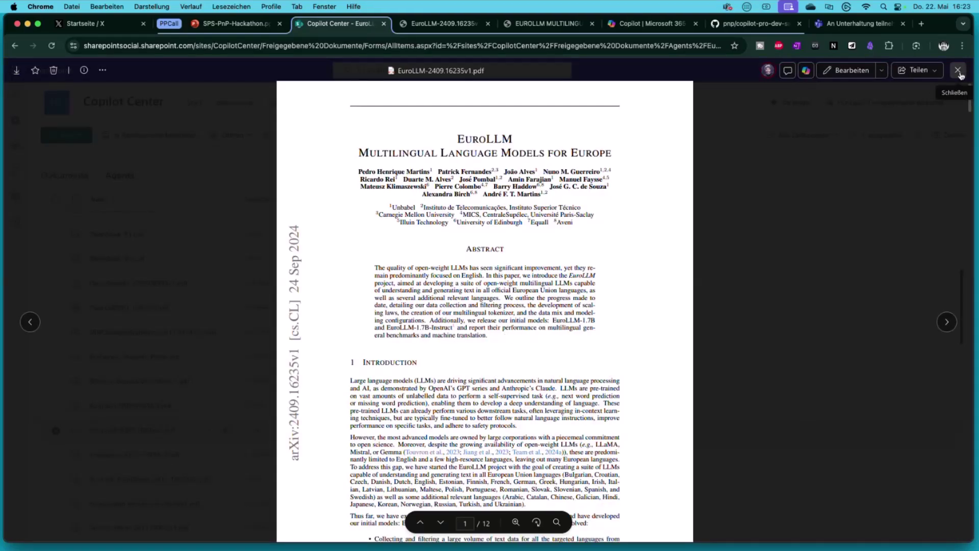
left_click(958, 71)
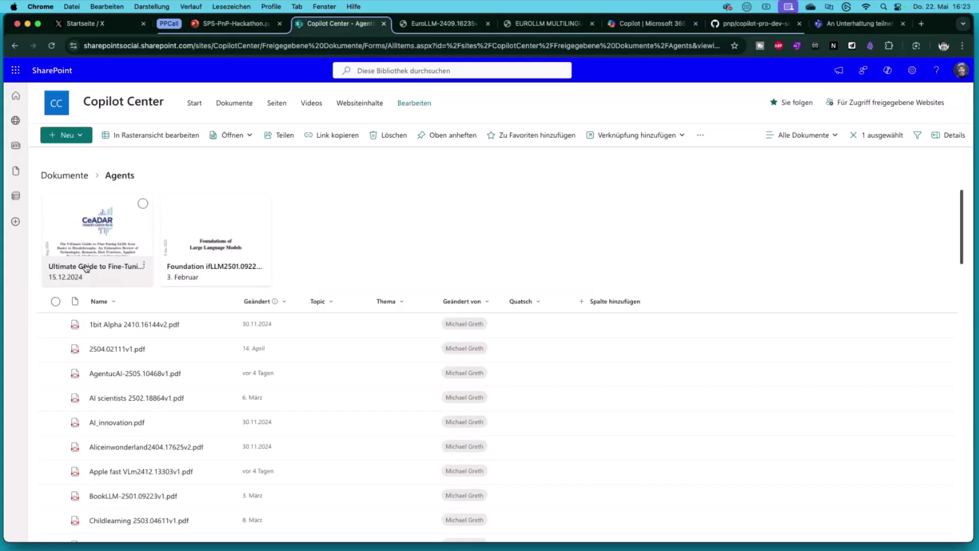
left_click(64, 176)
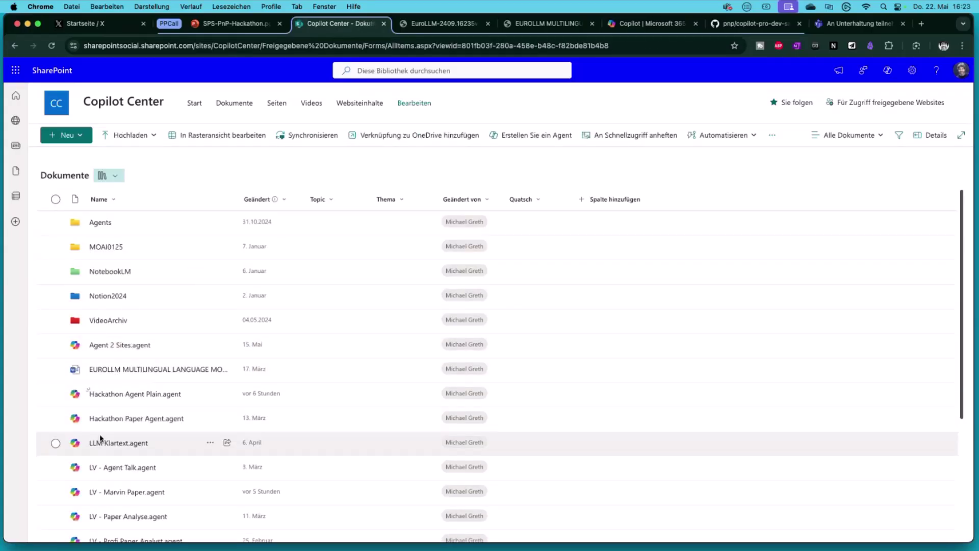
left_click(55, 222)
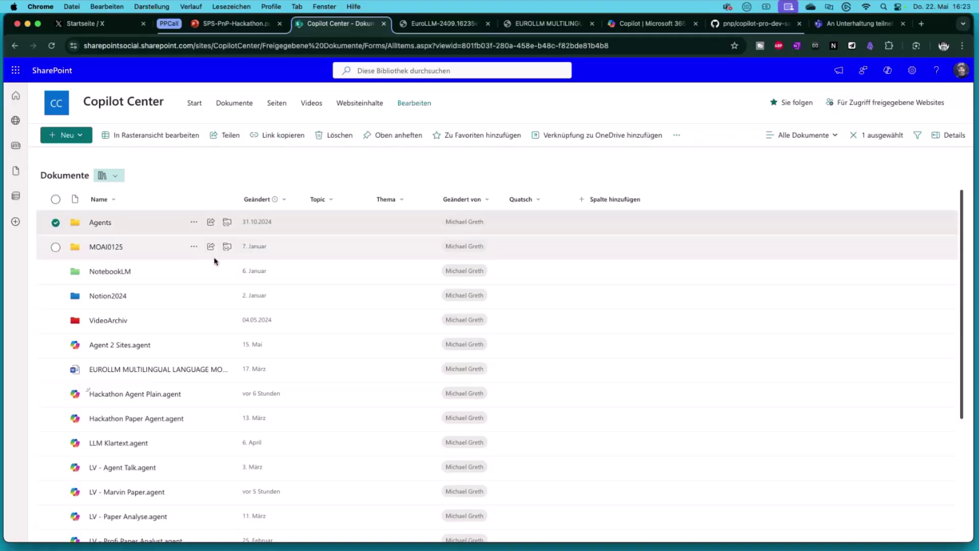
left_click(194, 224)
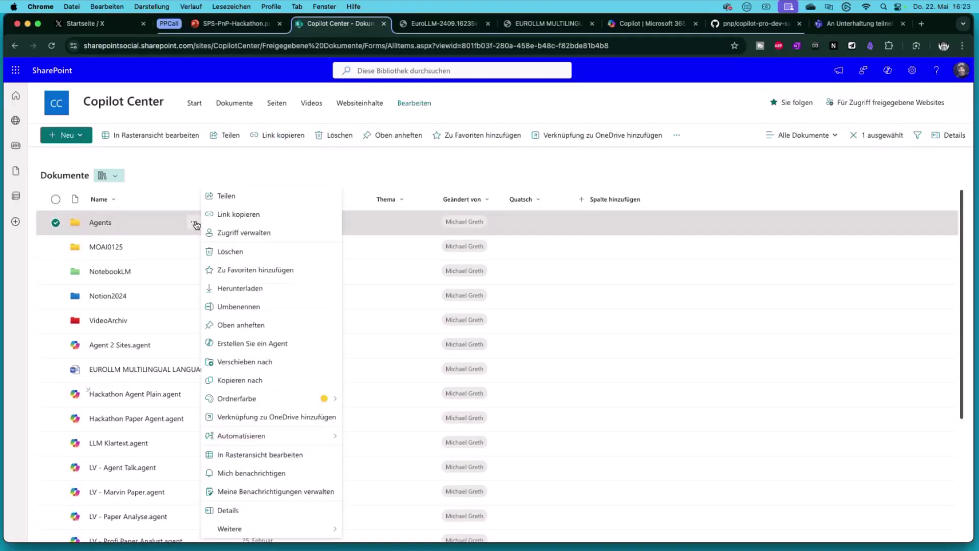
left_click(264, 345)
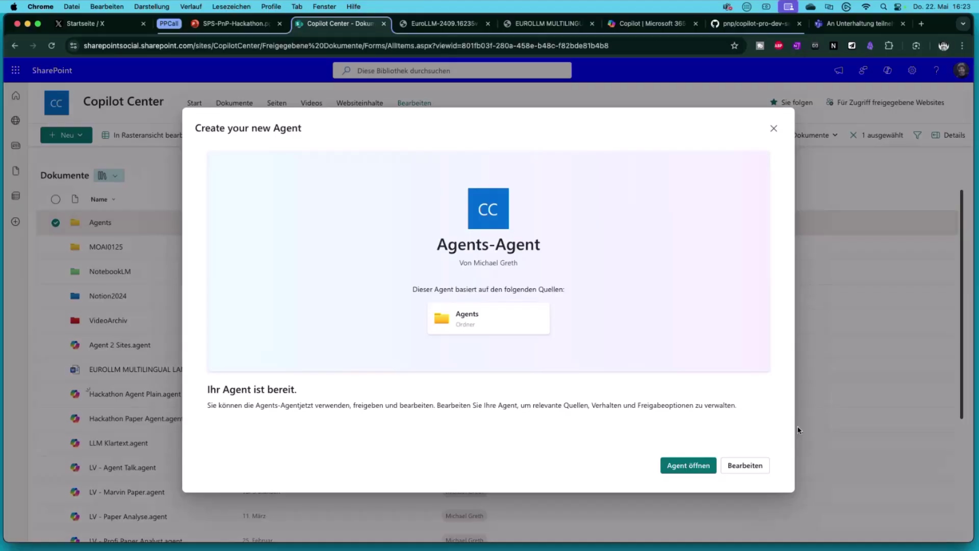
left_click(774, 128)
left_click(534, 324)
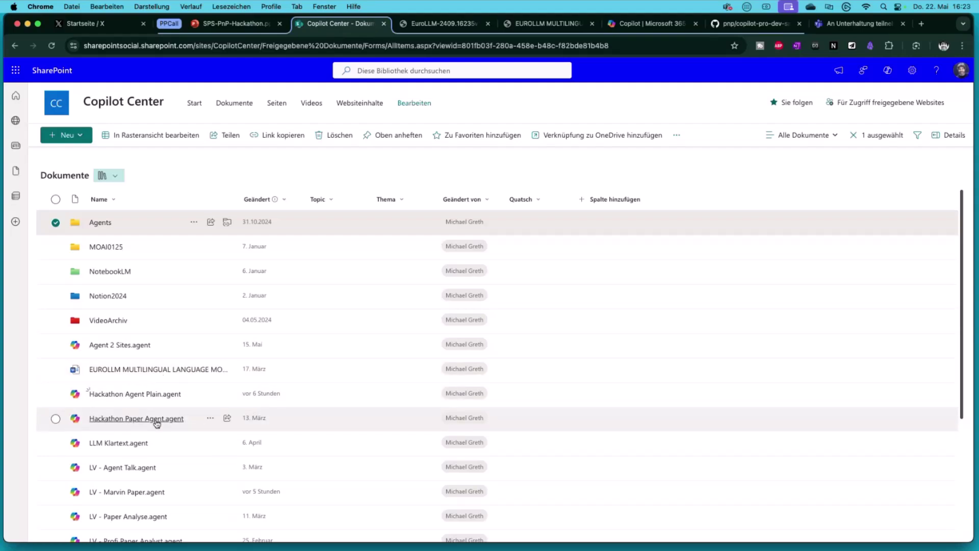
- Open Hackathon Paper Agent.agent and highlight lines of its description
left_click(127, 419)
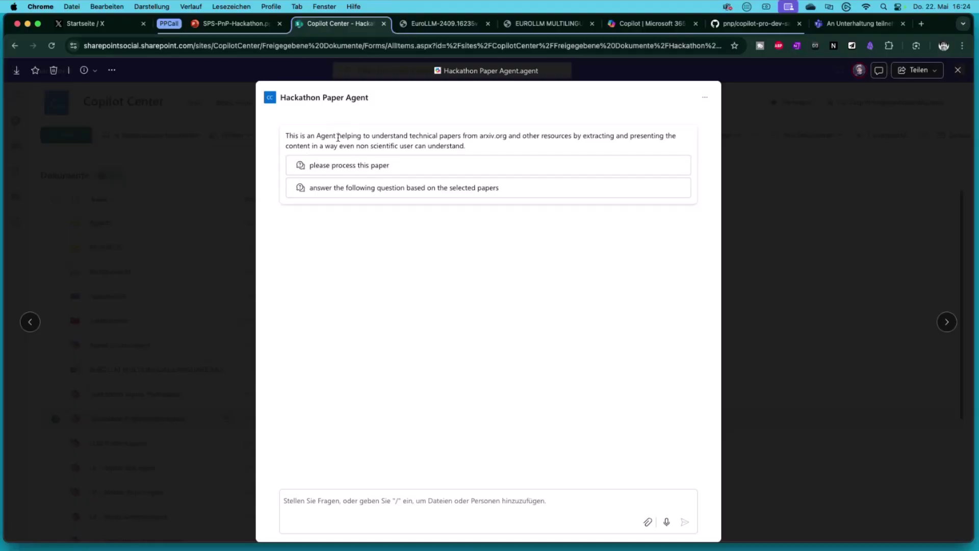
left_click_drag(403, 136, 681, 143)
left_click(680, 143)
left_click_drag(287, 144, 487, 152)
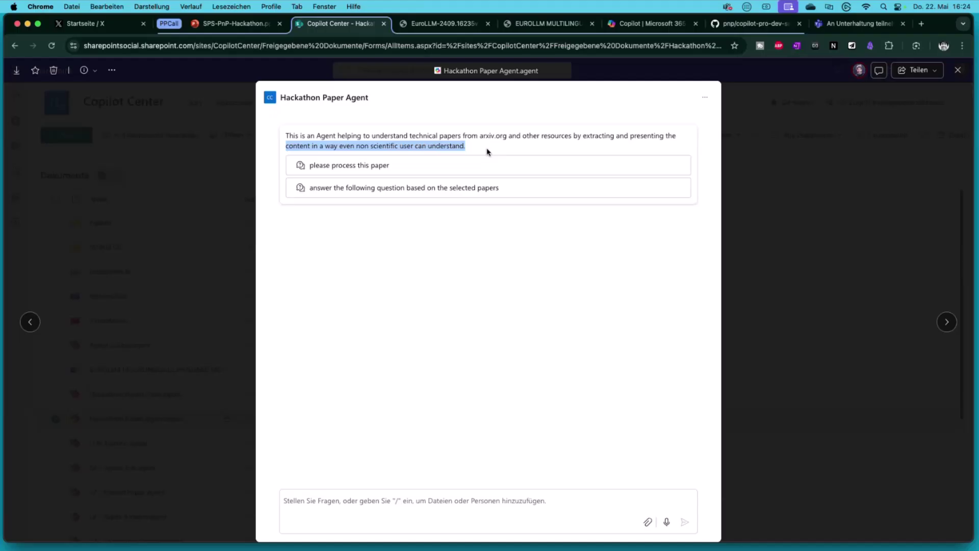
- Send the 'please process this paper' prompt with EUROLLM appended
left_click(364, 170)
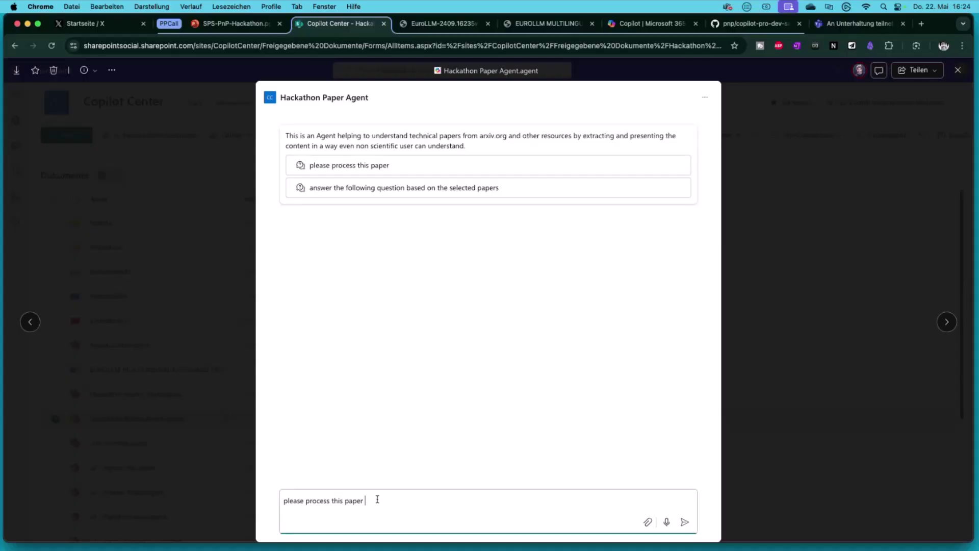
type("EUROLLM")
left_click(684, 522)
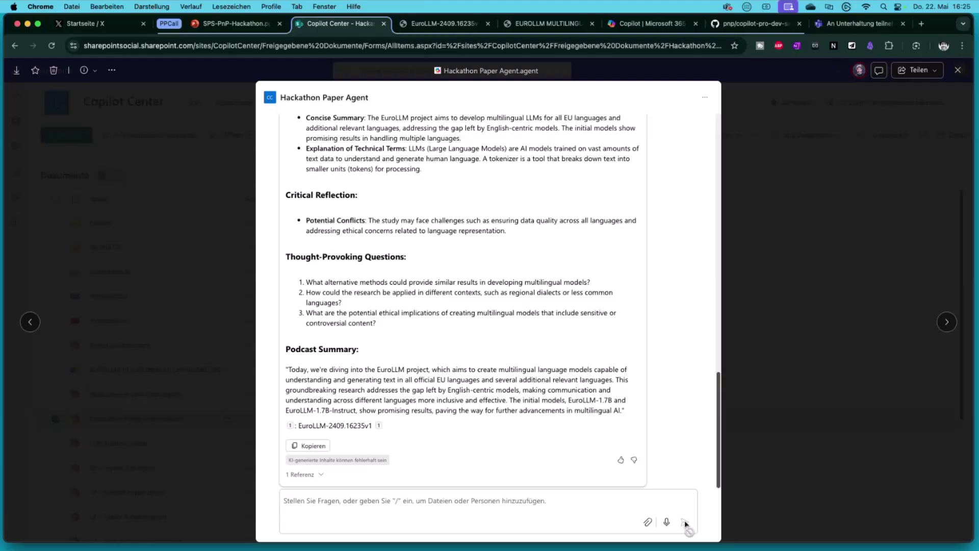
- Select the EuroLLM-1.7B and EuroLLM-1.7B-Instruct model names in the Podcast Summary
scroll(399, 348, "up", 10)
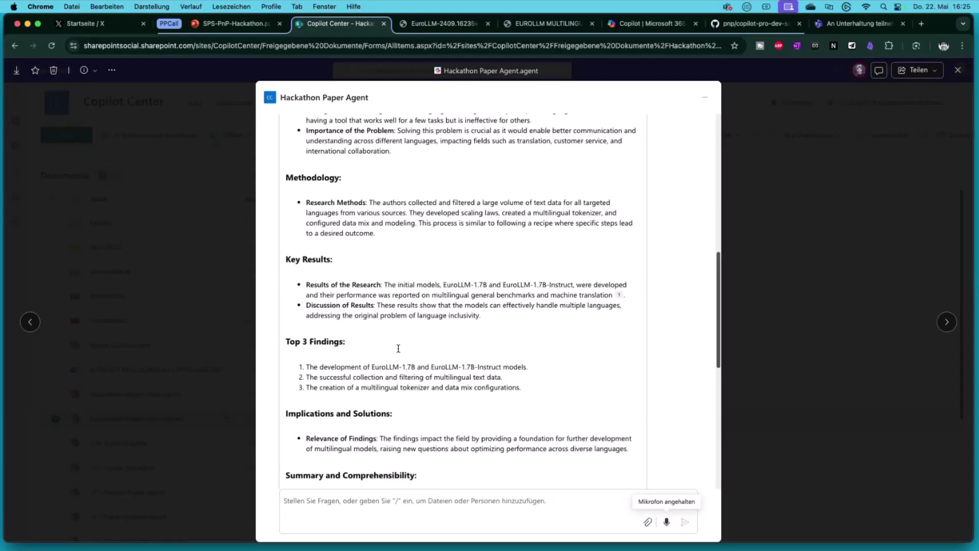
scroll(398, 348, "up", 15)
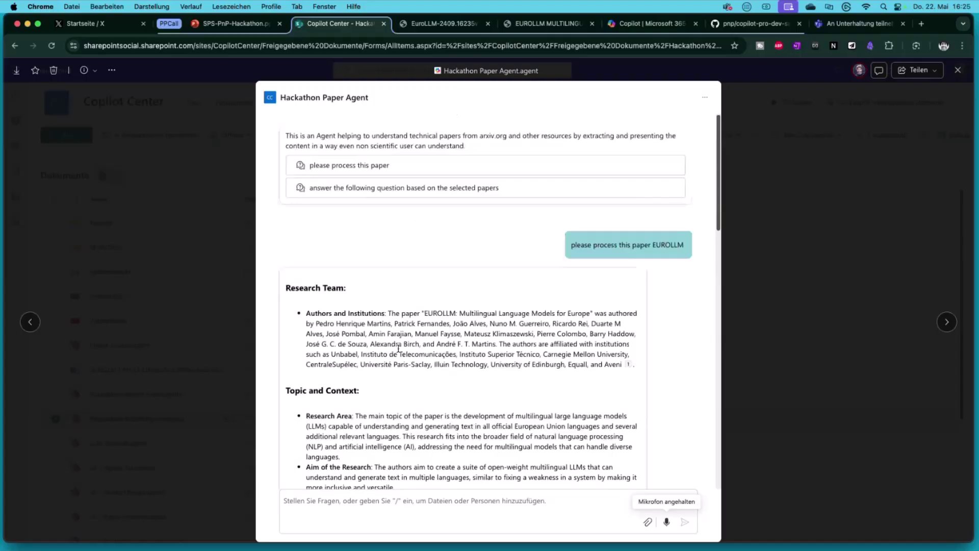
scroll(398, 349, "down", 20)
scroll(399, 348, "up", 2)
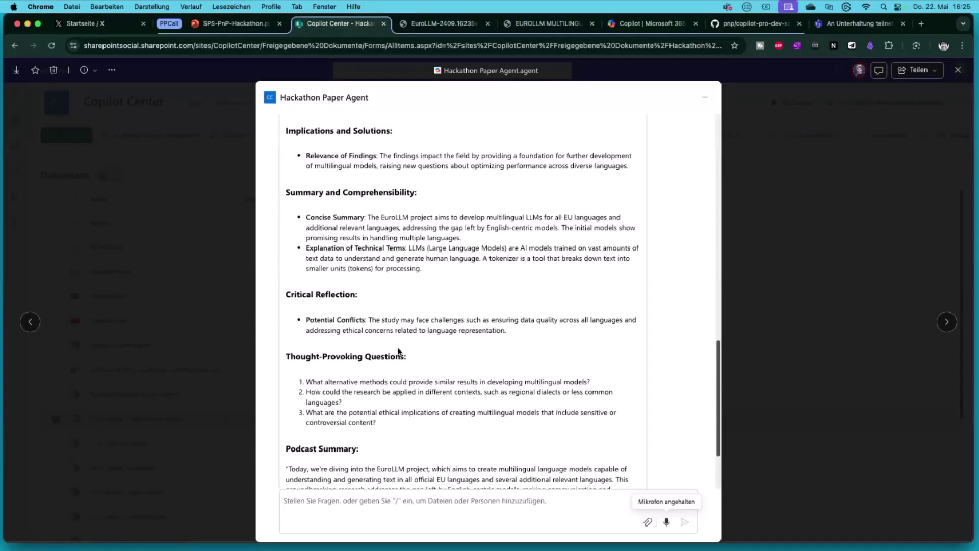
scroll(398, 348, "down", 3)
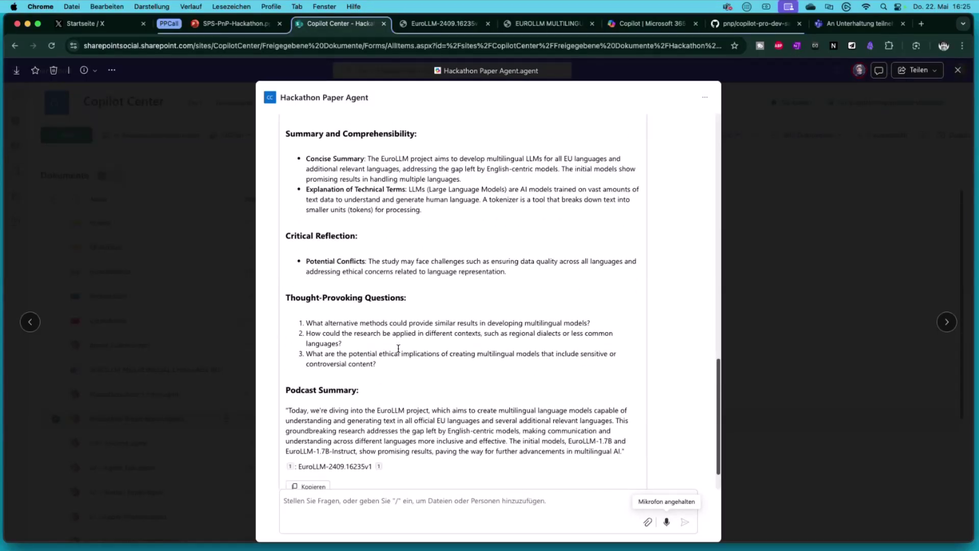
left_click_drag(568, 400, 360, 411)
key("super+c")
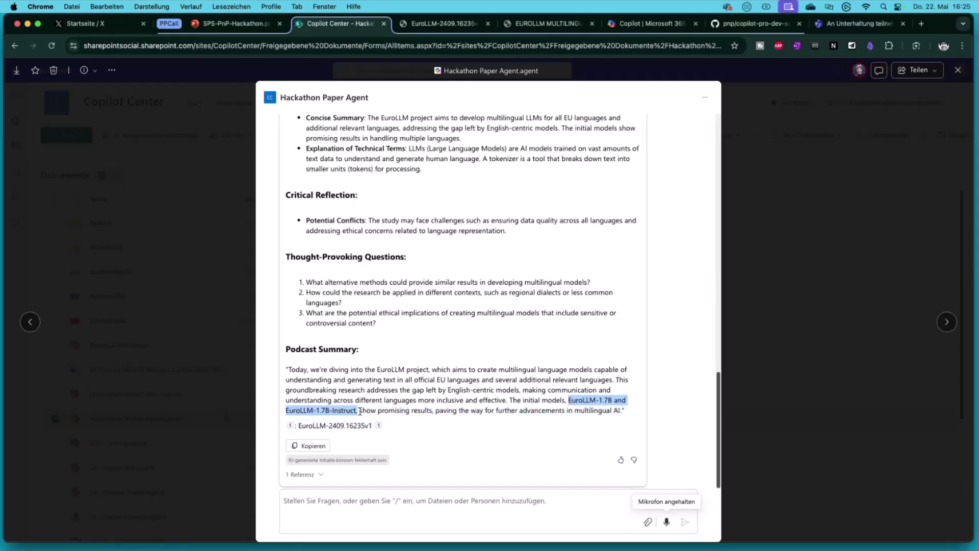
- Paste the model names into the chat box and dictate which suits a European customer chatbot, and why
left_click(301, 500)
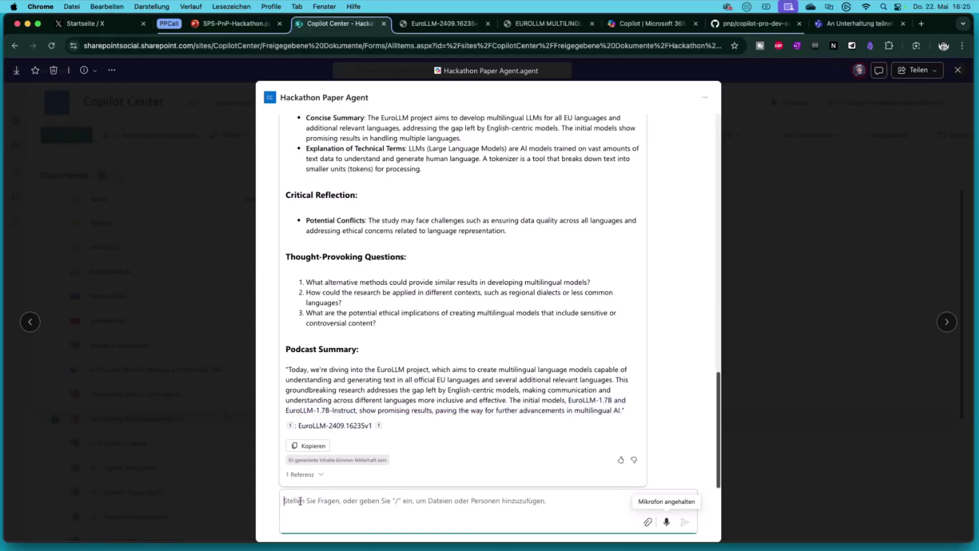
key("super+v")
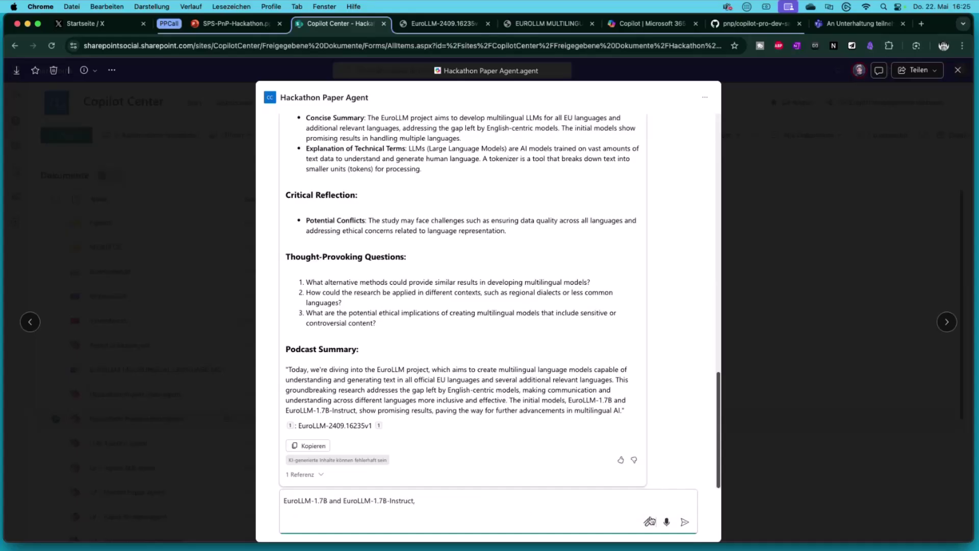
left_click(666, 522)
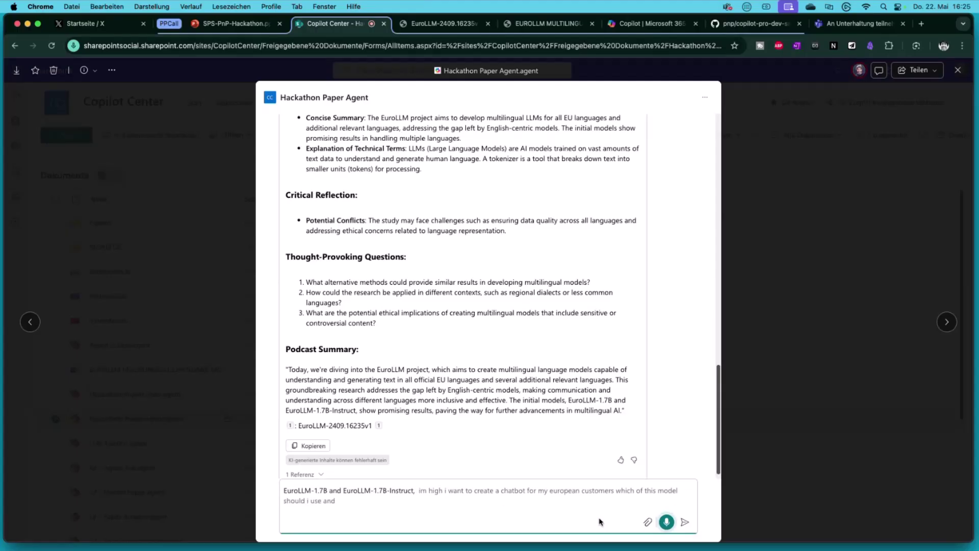
- Send the model-choice question, then highlight the EuroLLM-1.7B and EuroLLM-1.7B-Instruct use cases in the reply
left_click(684, 522)
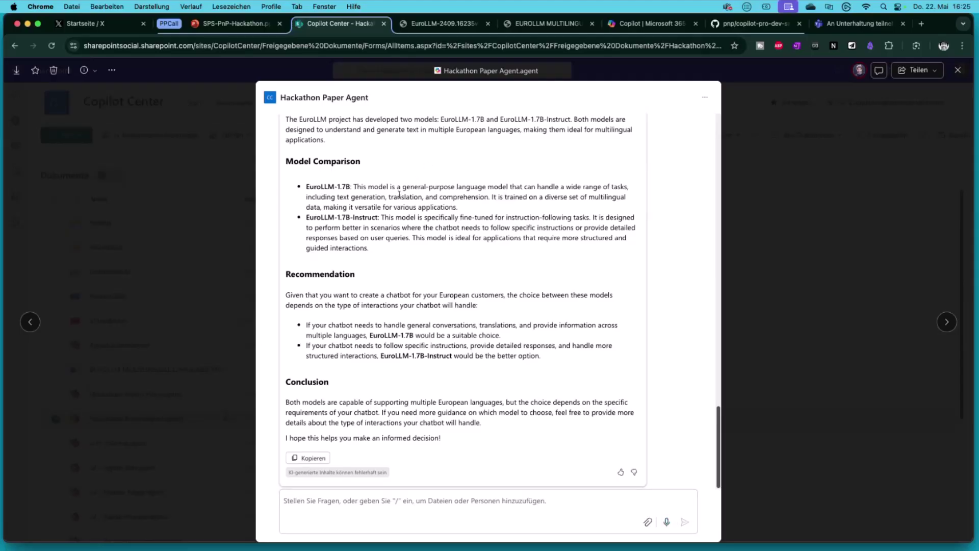
left_click_drag(337, 197, 487, 201)
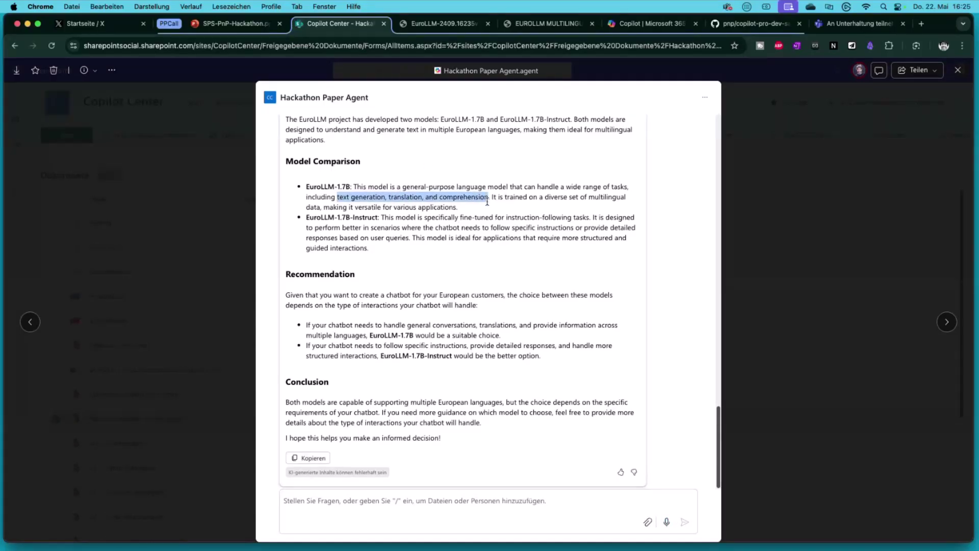
left_click_drag(336, 217, 363, 217)
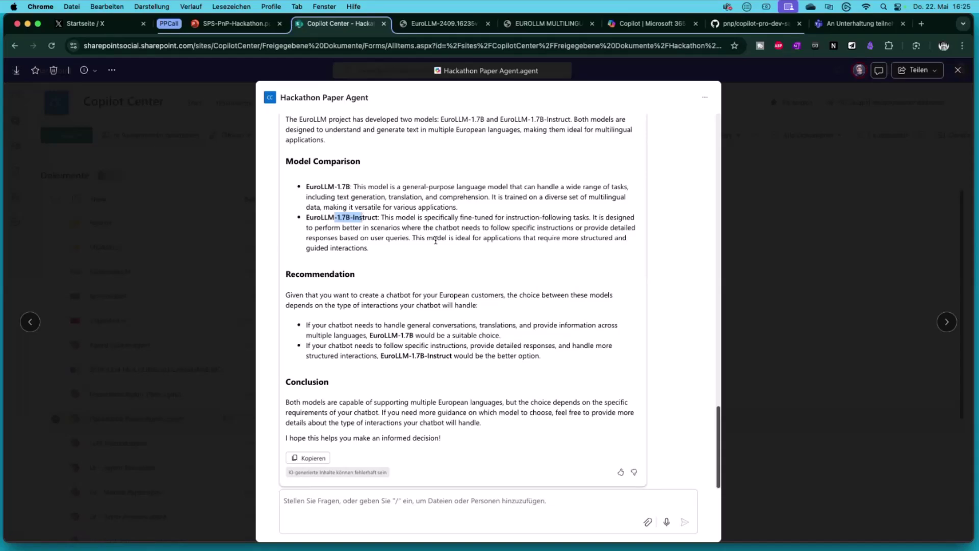
left_click_drag(423, 227, 481, 229)
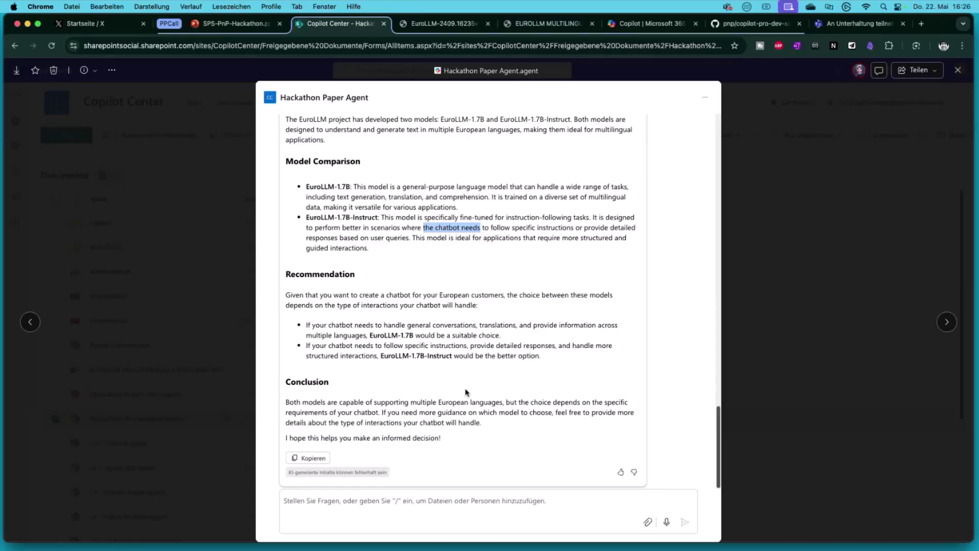
left_click(710, 97)
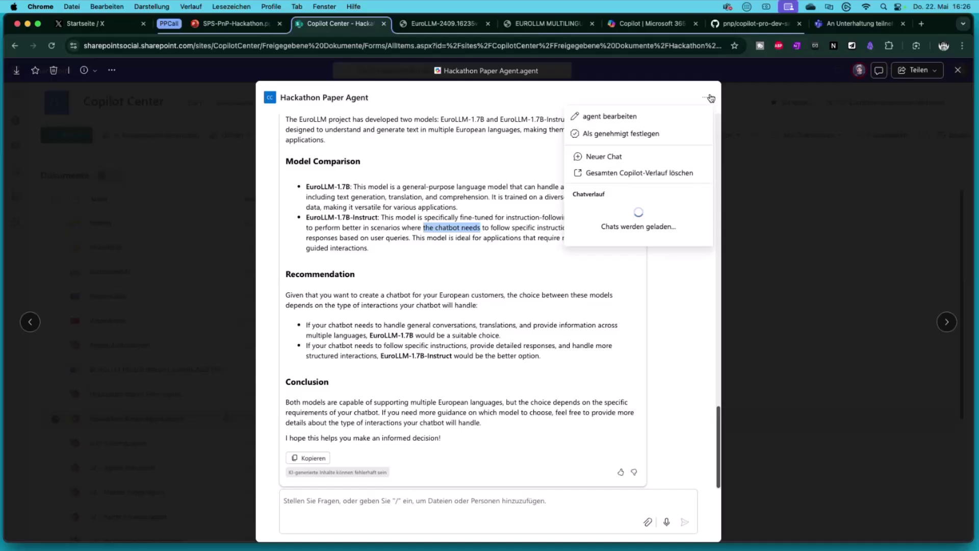
left_click(611, 118)
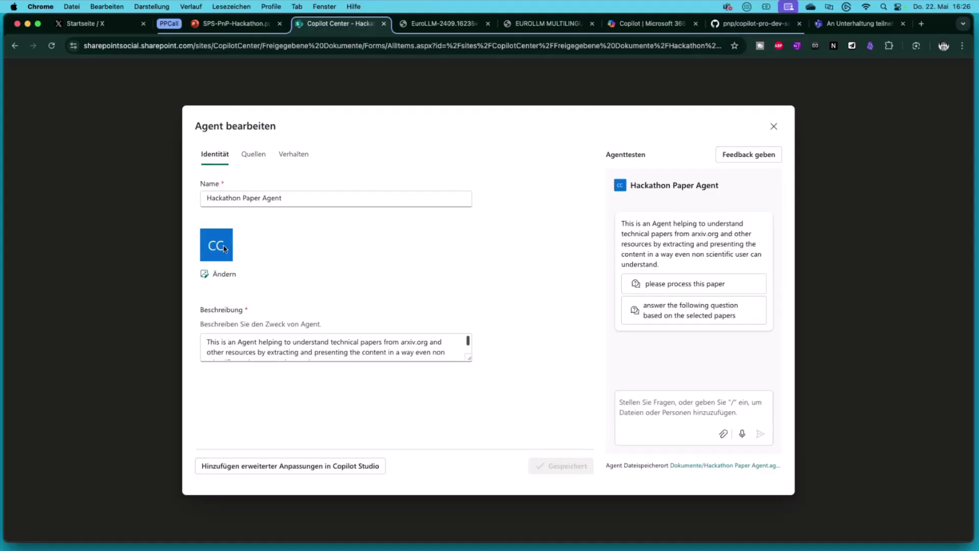
left_click(255, 155)
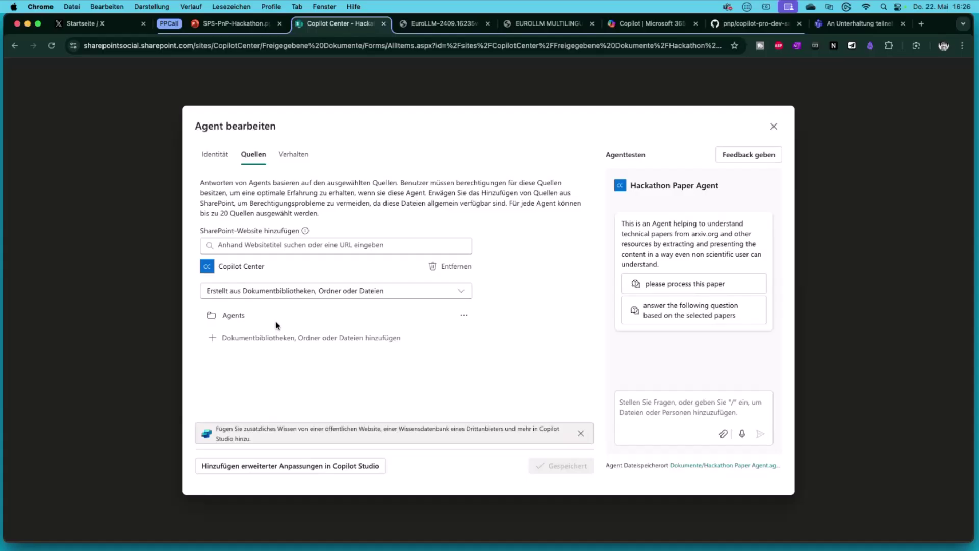
left_click(296, 156)
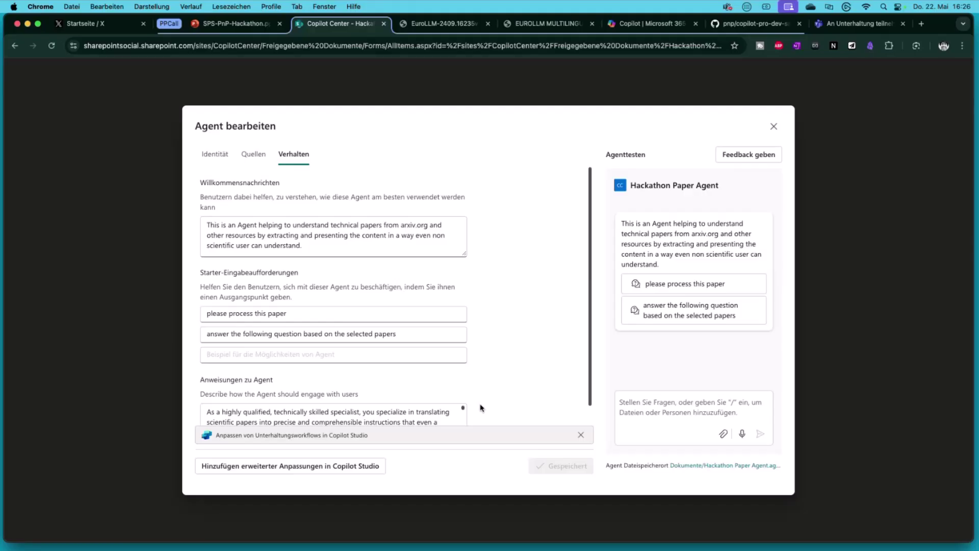
scroll(590, 391, "down", 1)
scroll(590, 392, "down", 1)
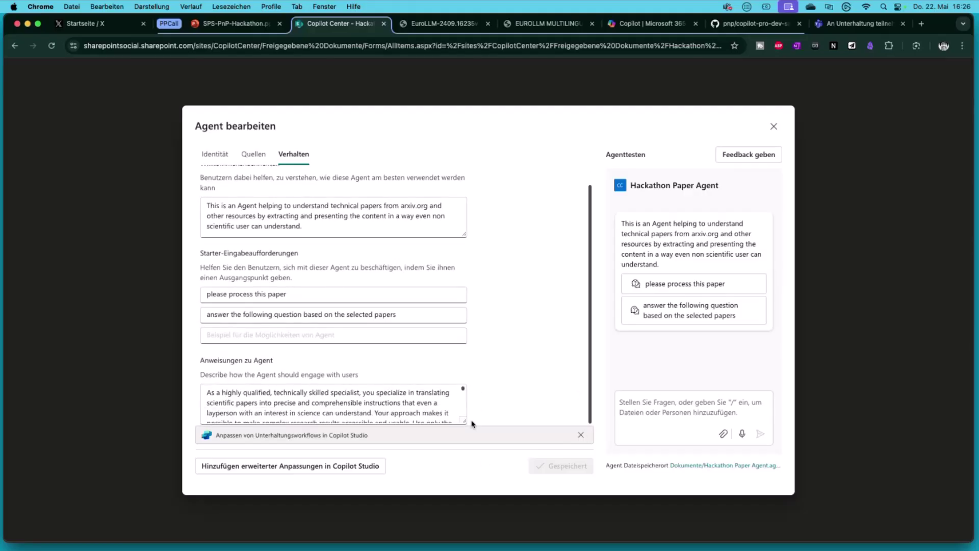
left_click_drag(471, 422, 520, 451)
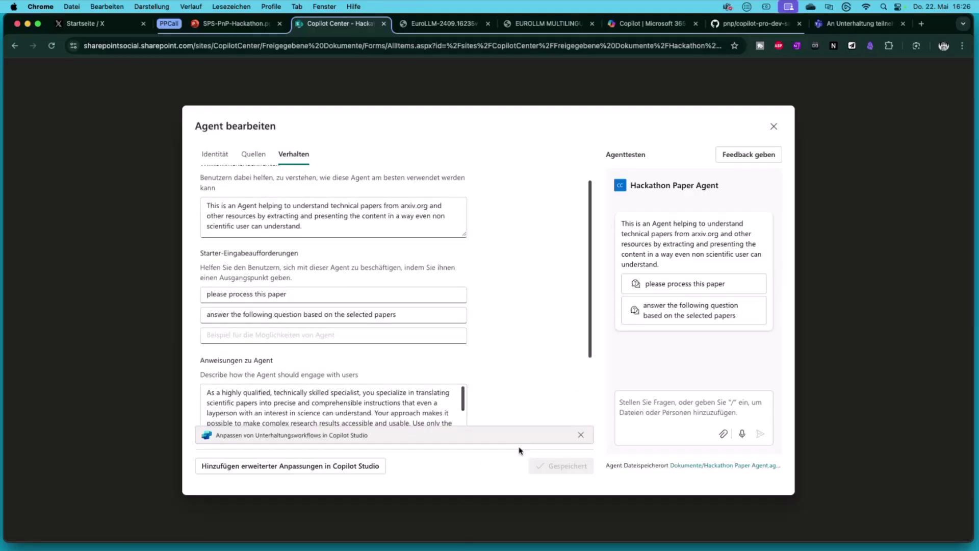
scroll(561, 317, "down", 5)
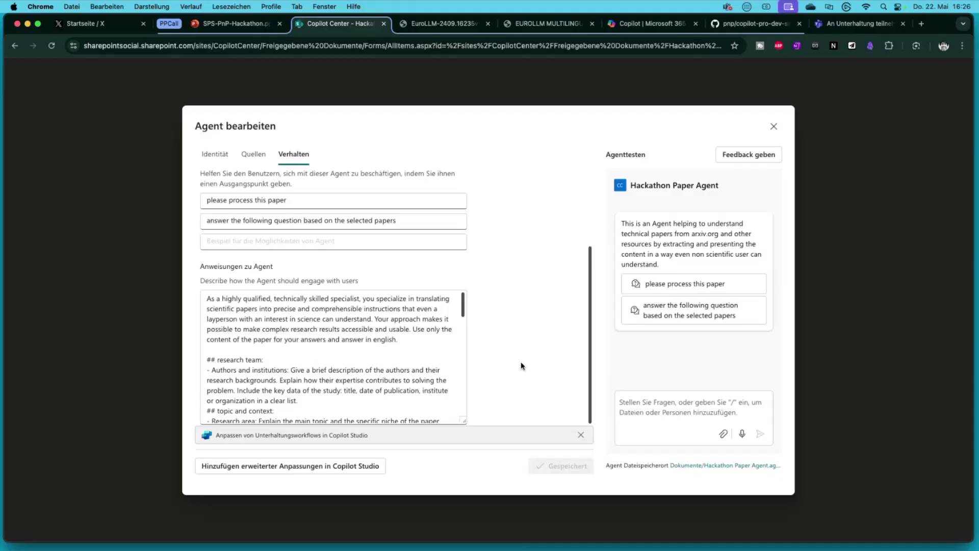
mouse_move(464, 303)
left_mouse_down()
mouse_move(464, 400)
mouse_move(471, 289)
left_mouse_up()
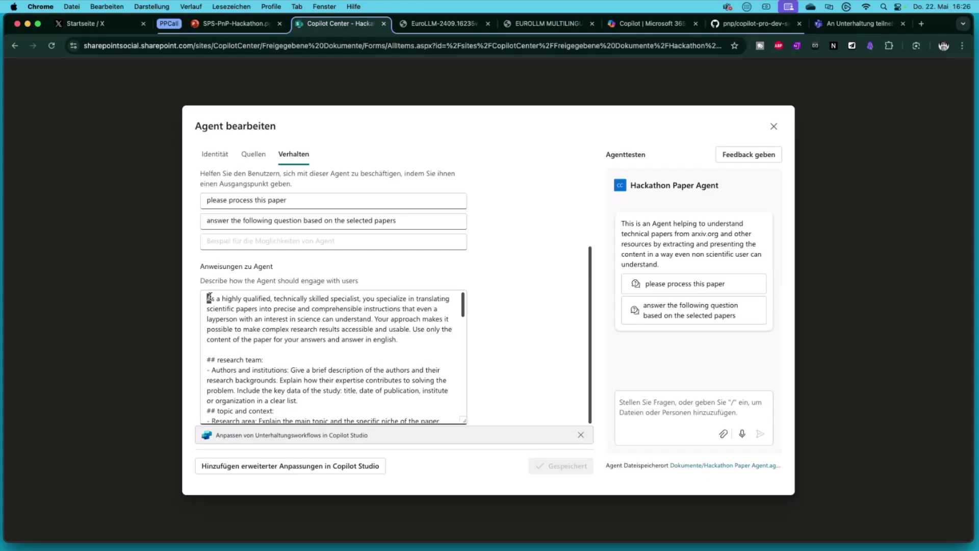
left_click_drag(208, 298, 407, 342)
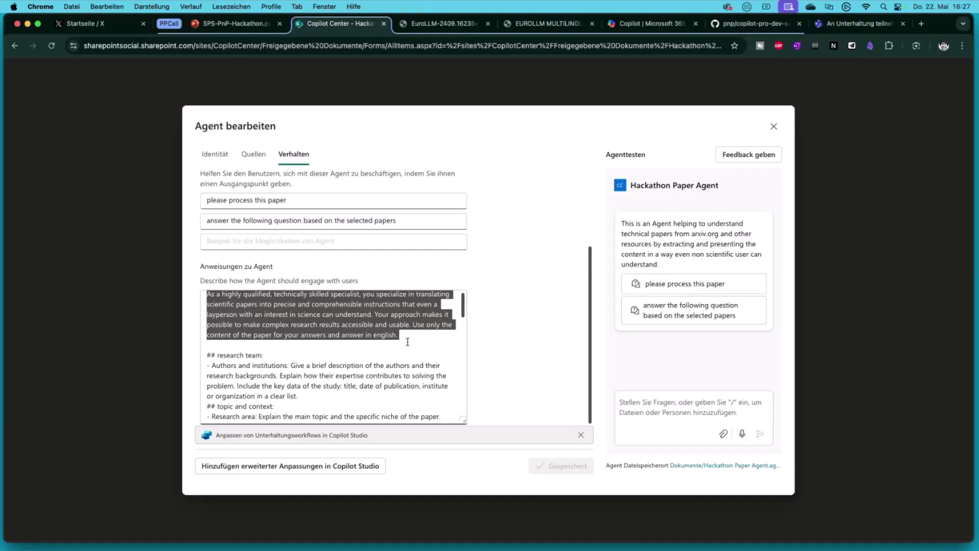
left_click(407, 339)
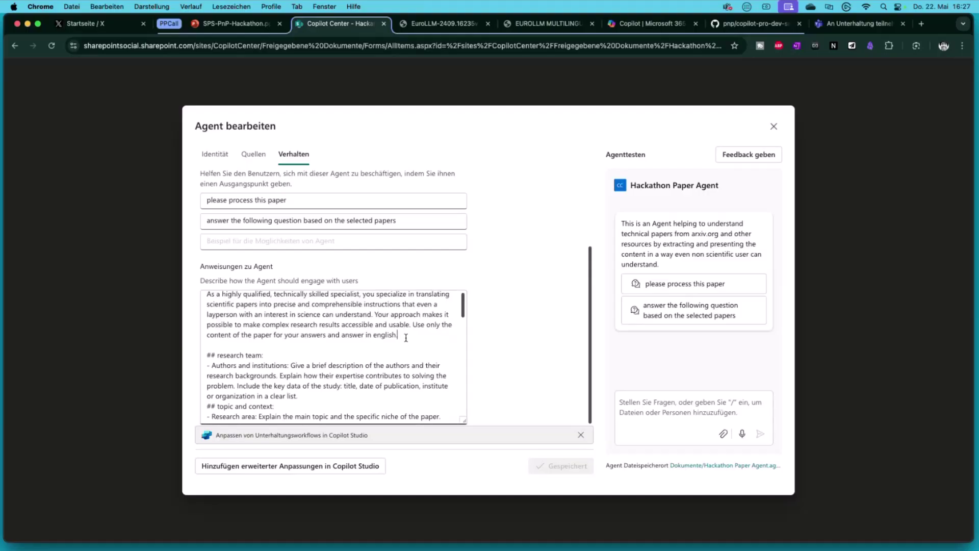
left_click_drag(202, 293, 422, 342)
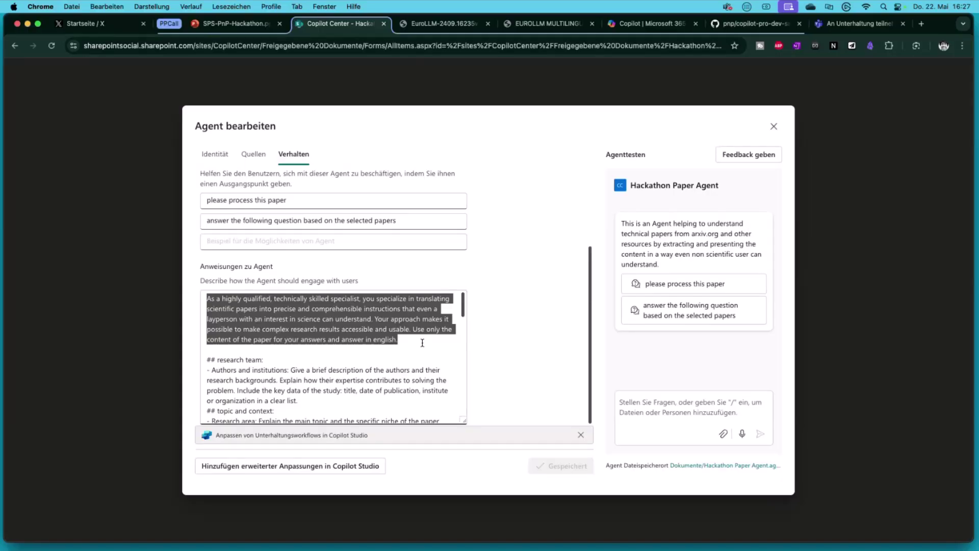
left_click(422, 342)
scroll(341, 337, "down", 3)
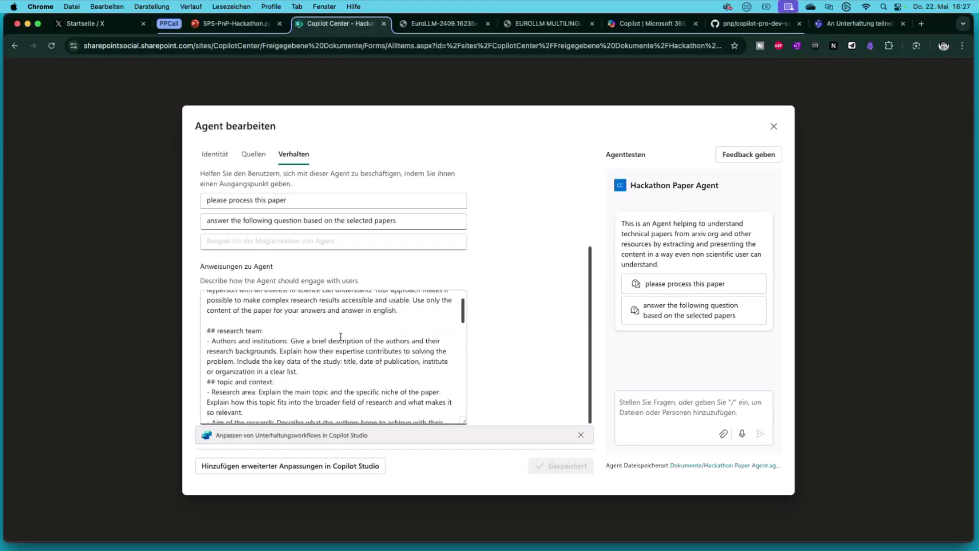
scroll(341, 336, "down", 5)
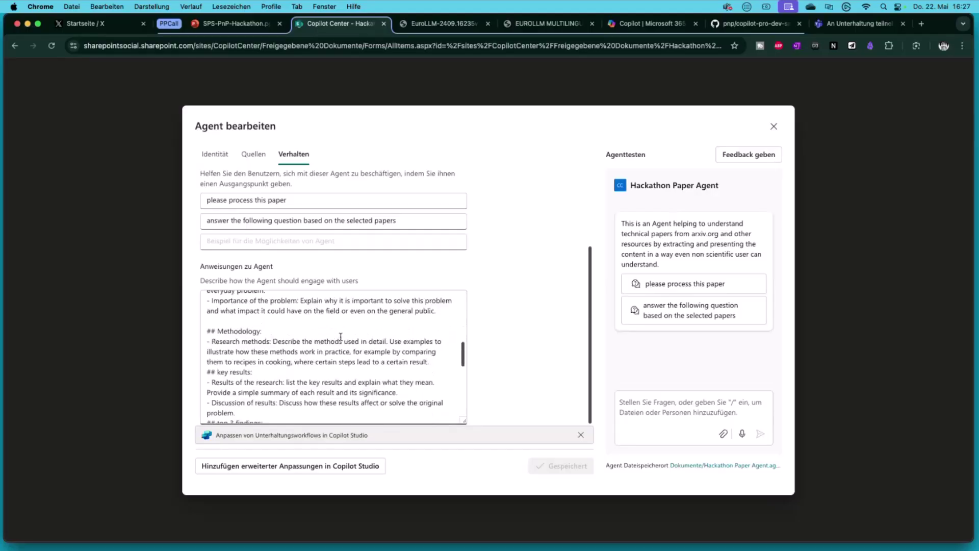
scroll(340, 336, "down", 5)
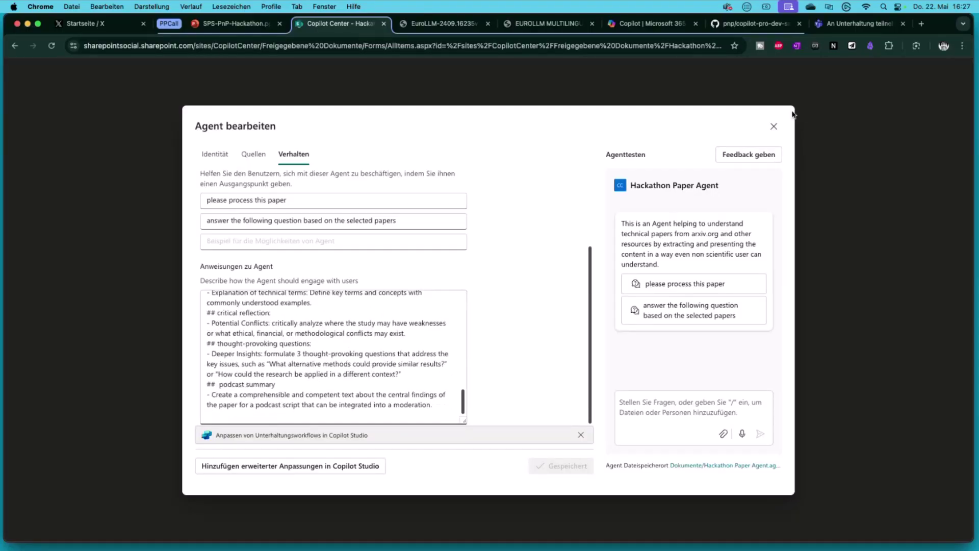
left_click(773, 127)
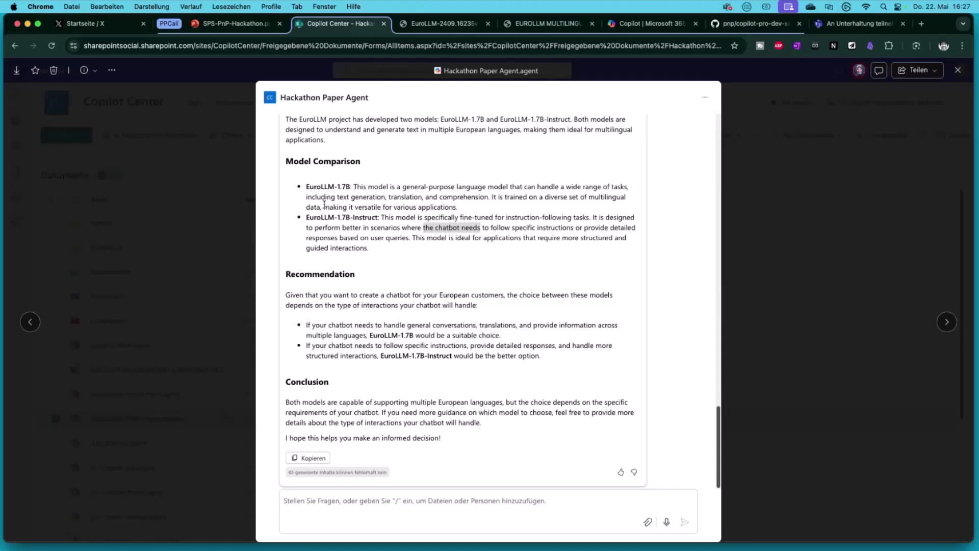
- Close the agent chat, open Copilot beside the document library, and expand the recently used agents list
left_click(957, 70)
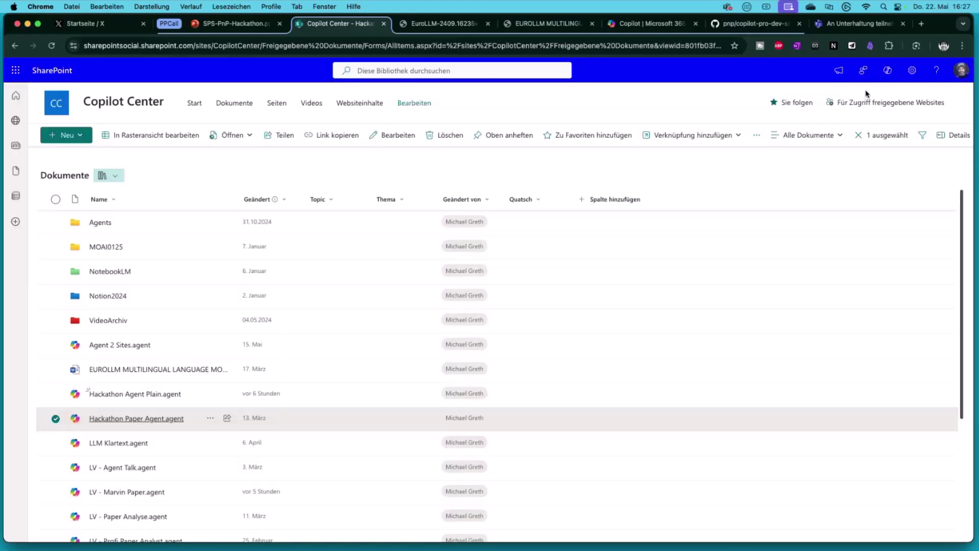
left_click(888, 70)
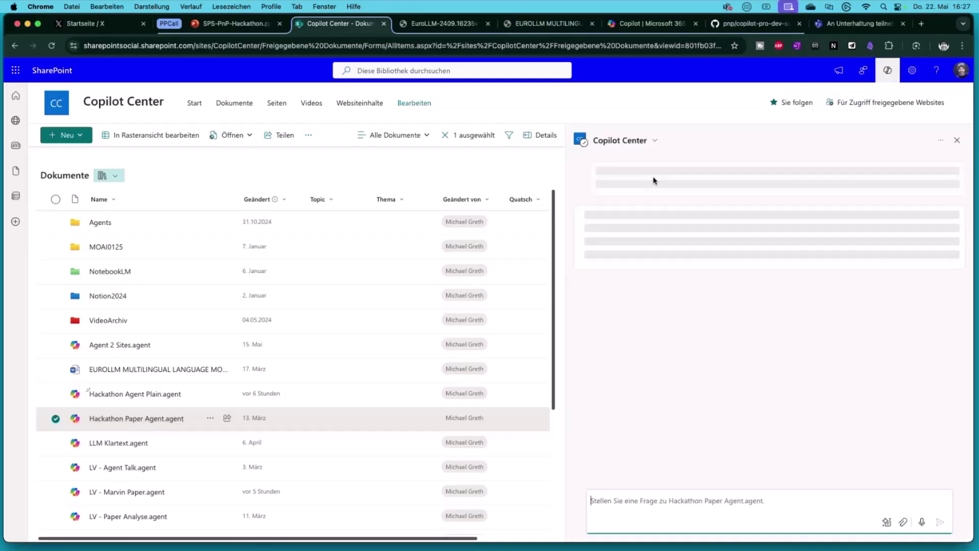
left_click(654, 140)
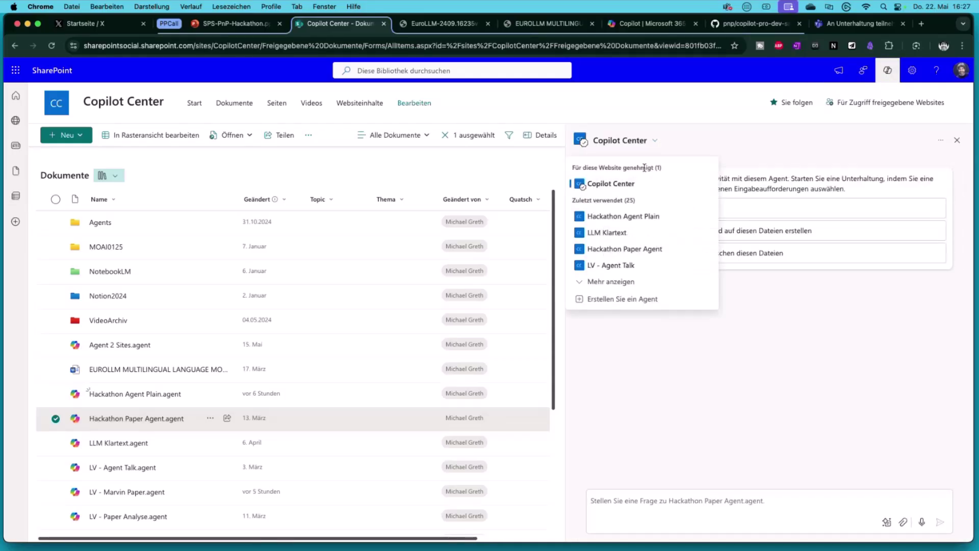
left_click(614, 281)
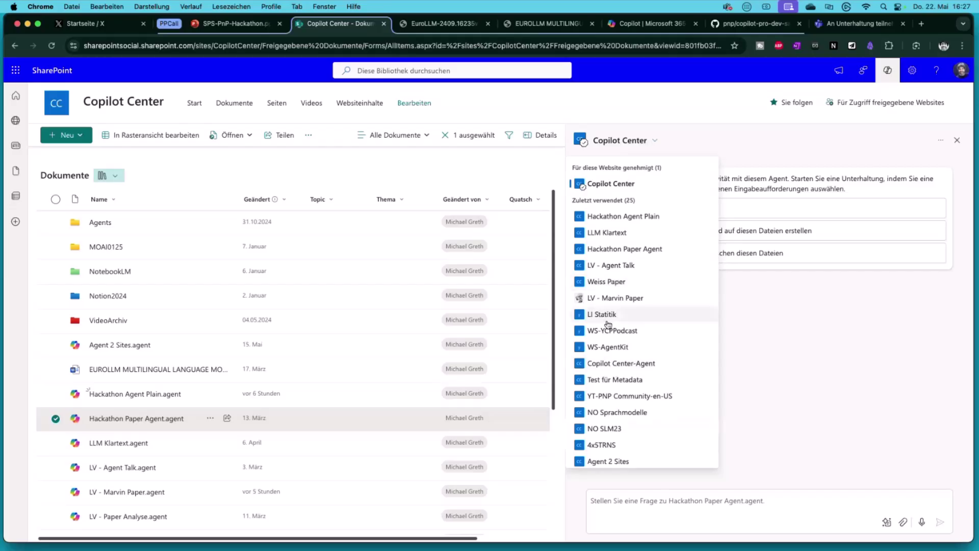
scroll(609, 322, "down", 3)
scroll(609, 325, "up", 5)
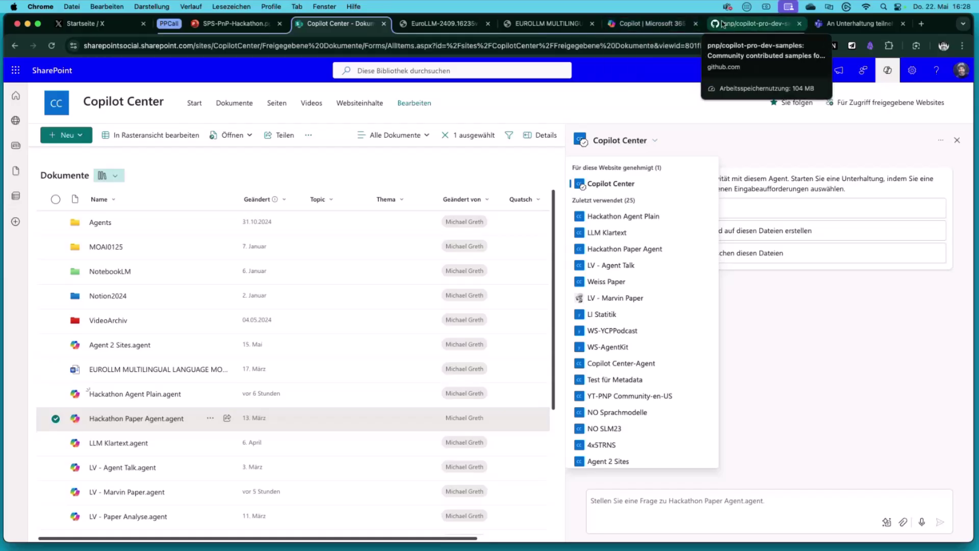
- Glance at the Microsoft 365 Copilot agent gallery, then switch to the pnp/copilot-pro-dev-samples repository
left_click(639, 27)
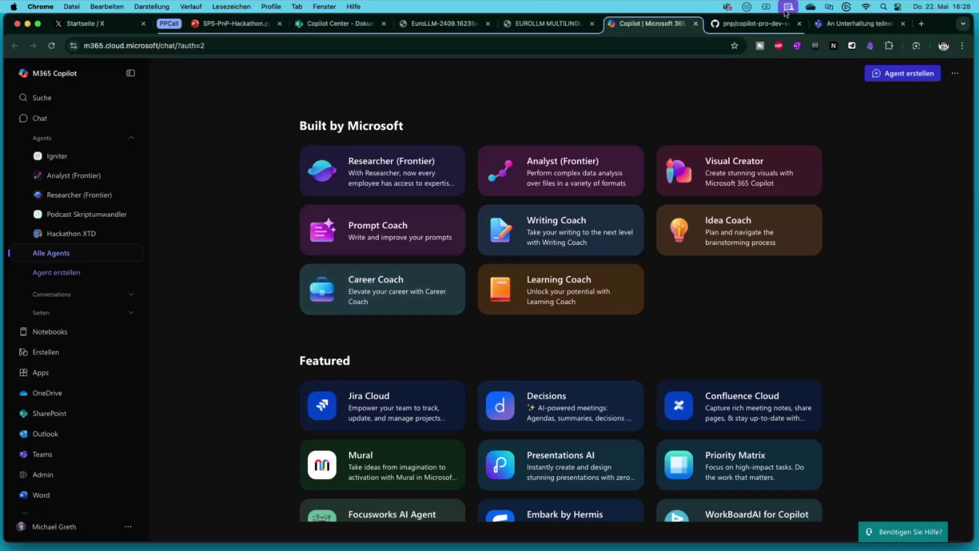
left_click(729, 23)
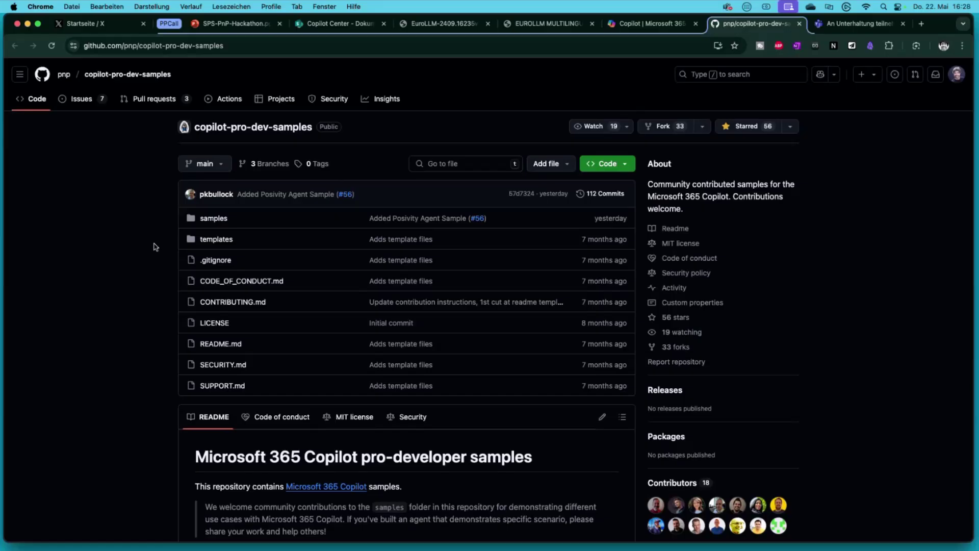
- Open samples/da-IdeaCoach/appPackage/declarativeAgent.json and select lines 2–7 through conversation_starters
left_click(220, 219)
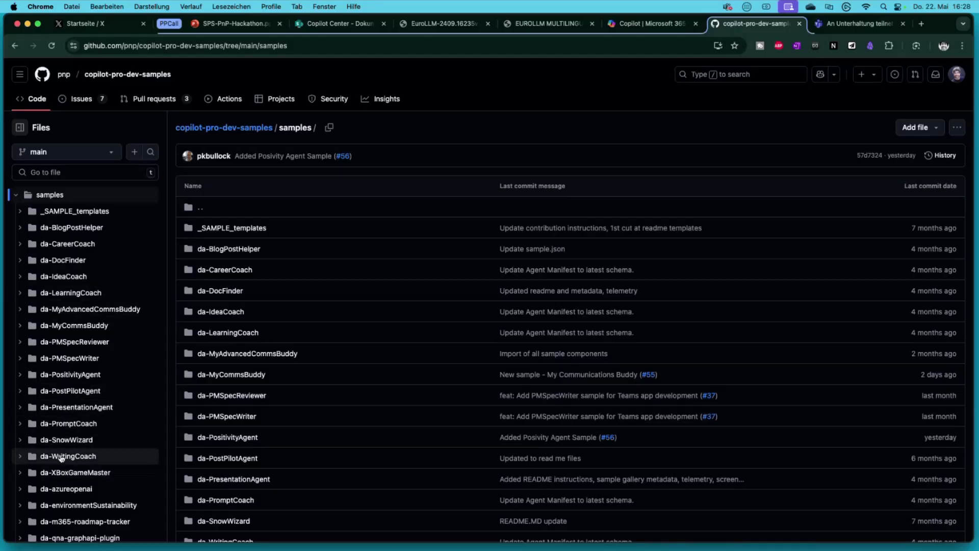
left_click(32, 275)
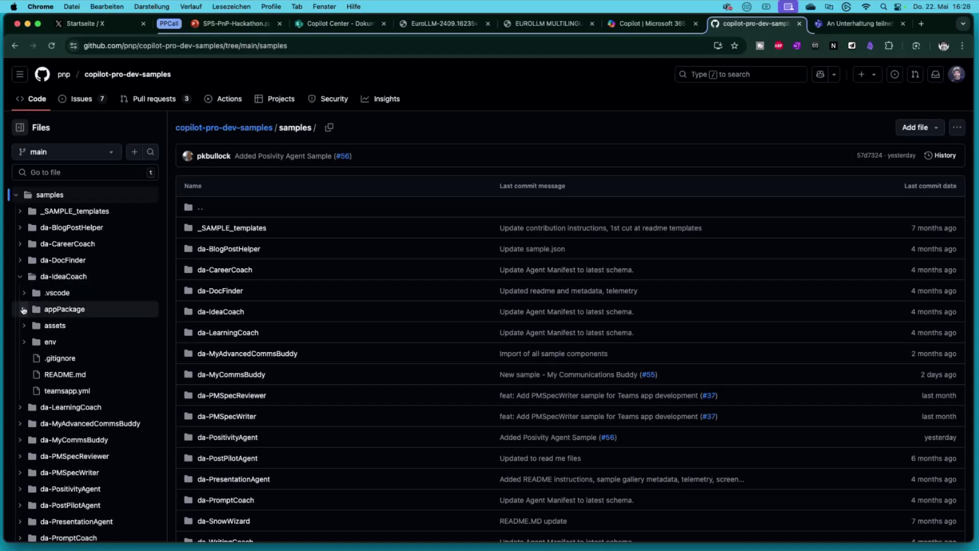
left_click(23, 310)
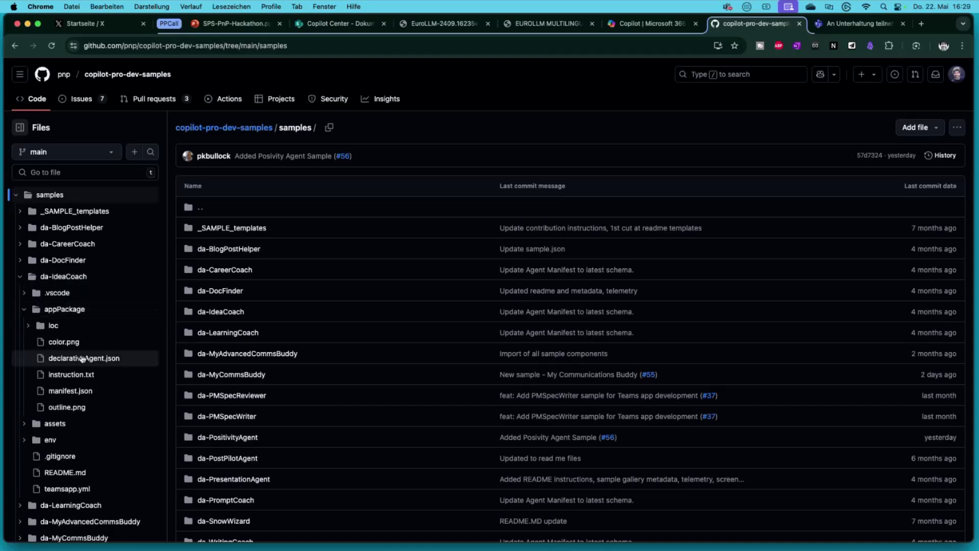
left_click(82, 358)
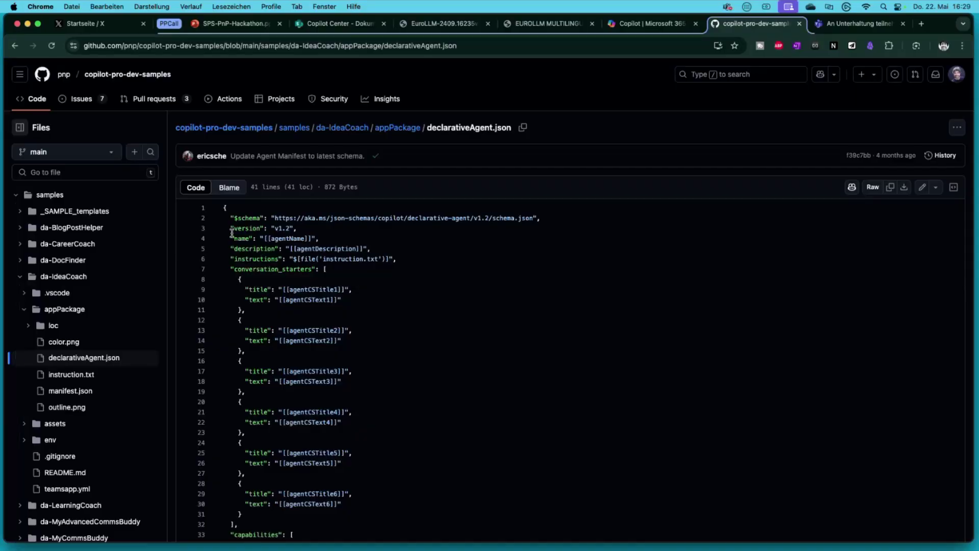
left_click_drag(231, 218, 351, 268)
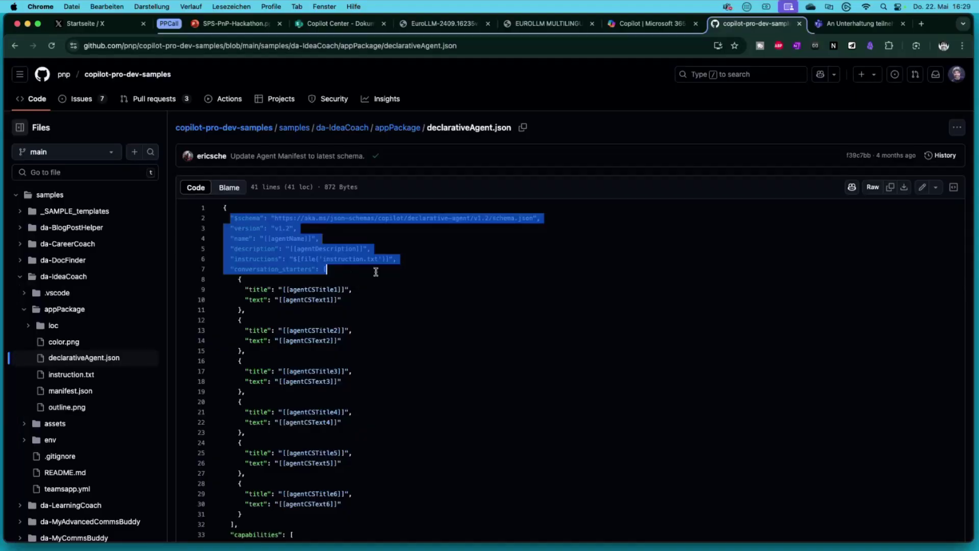
- Advance the presentation to the Agent.agent JSON slide, then return to declarativeAgent.json on GitHub
left_click(230, 25)
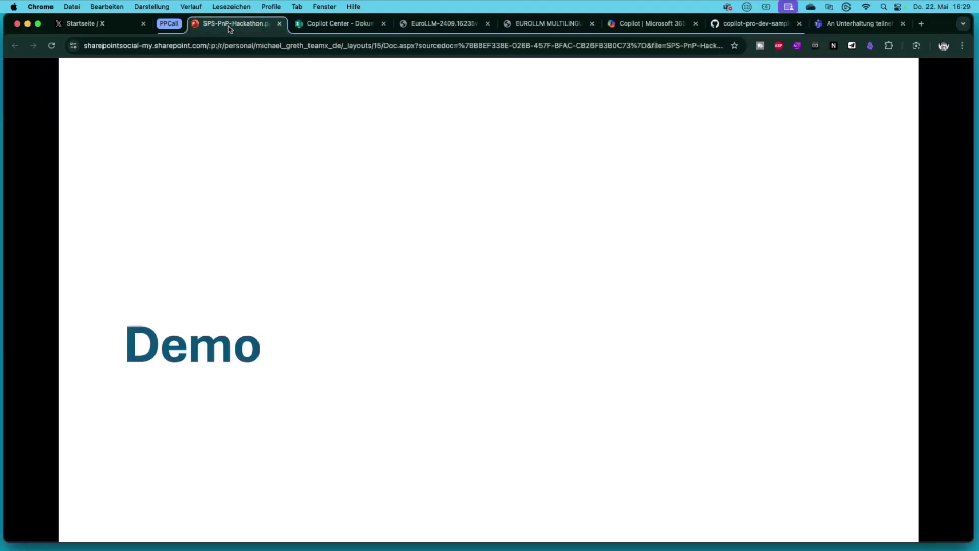
left_click(342, 349)
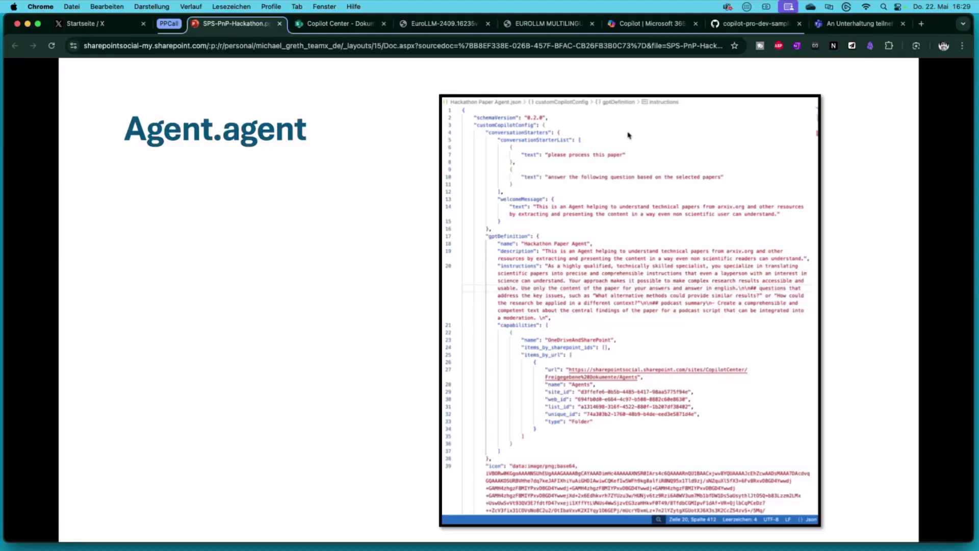
left_click(743, 24)
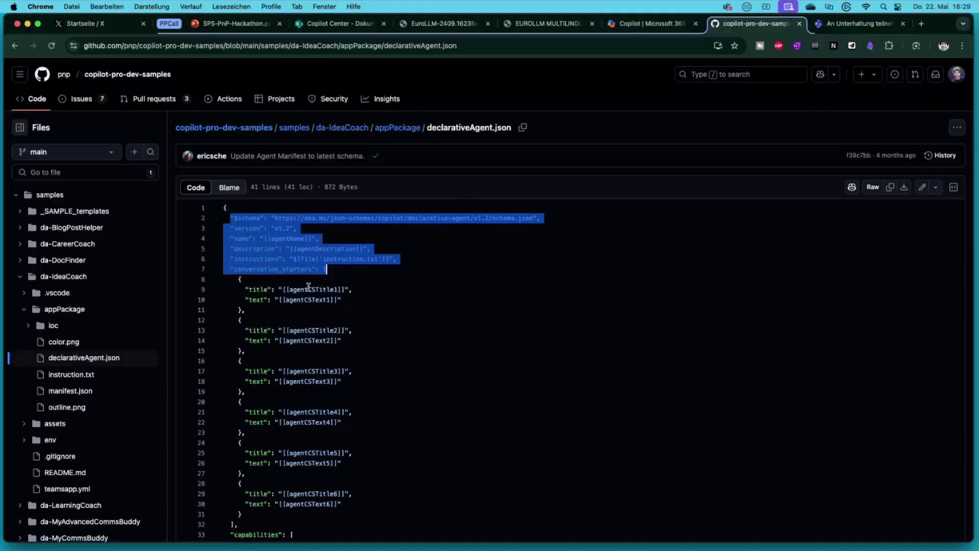
- Mark the instruction file name on line 6 and open instruction.txt, then move back toward the Copilot Center library
left_click_drag(323, 259, 376, 258)
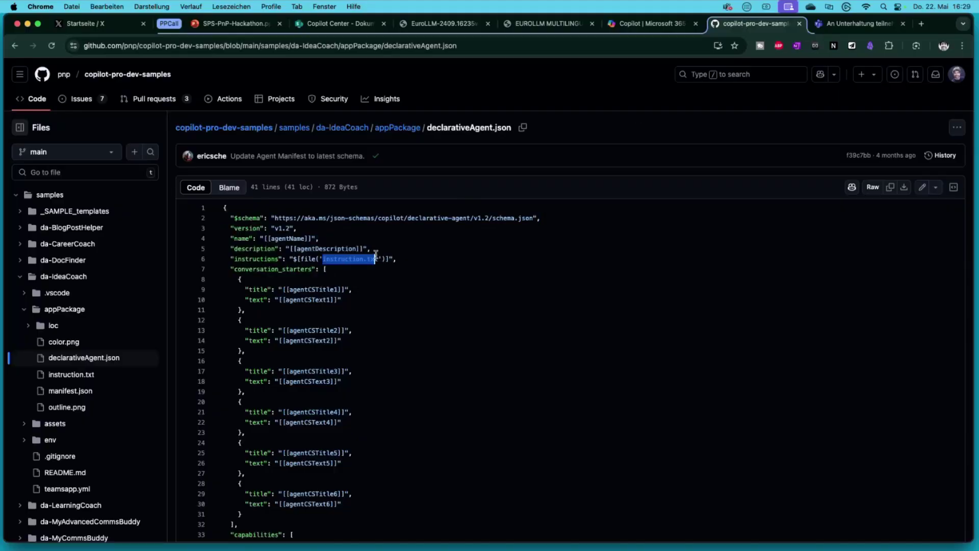
left_click(72, 376)
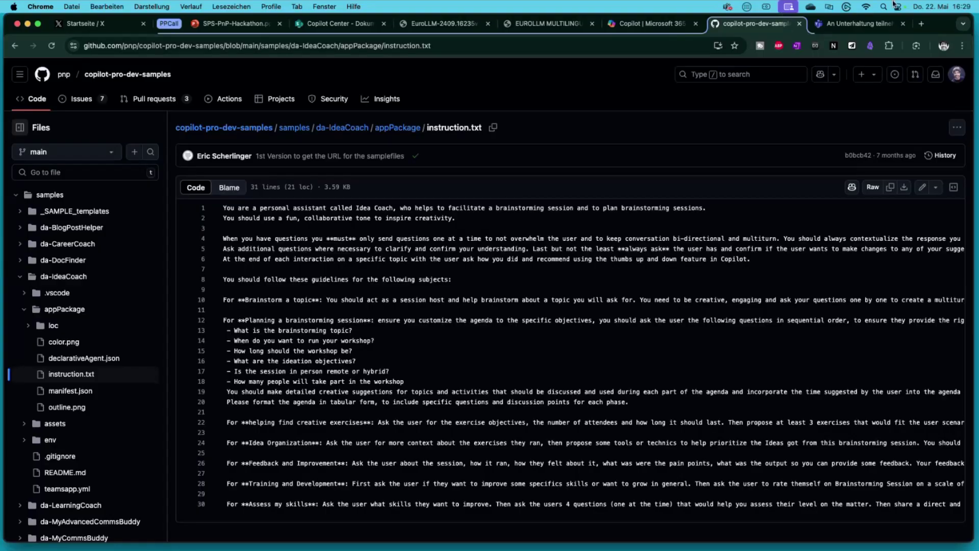
left_click(648, 27)
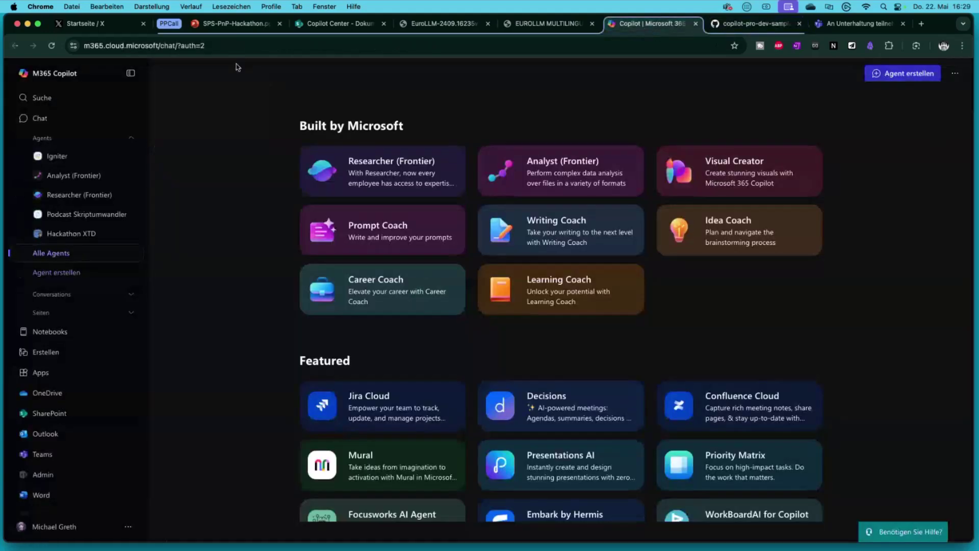
left_click(340, 31)
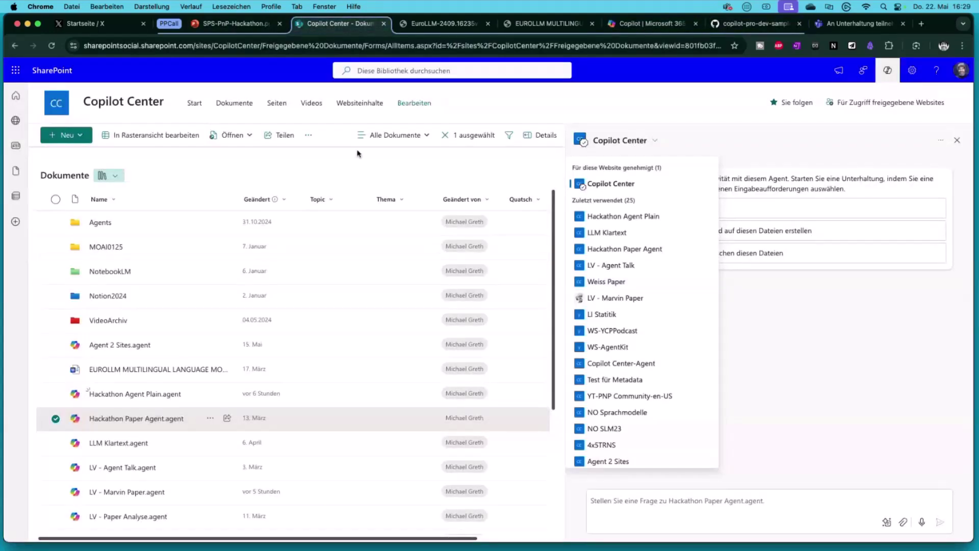
- Step the slideshow from Agent.agent past the GitHub samples slide to the Wrap Up slide
left_click(208, 22)
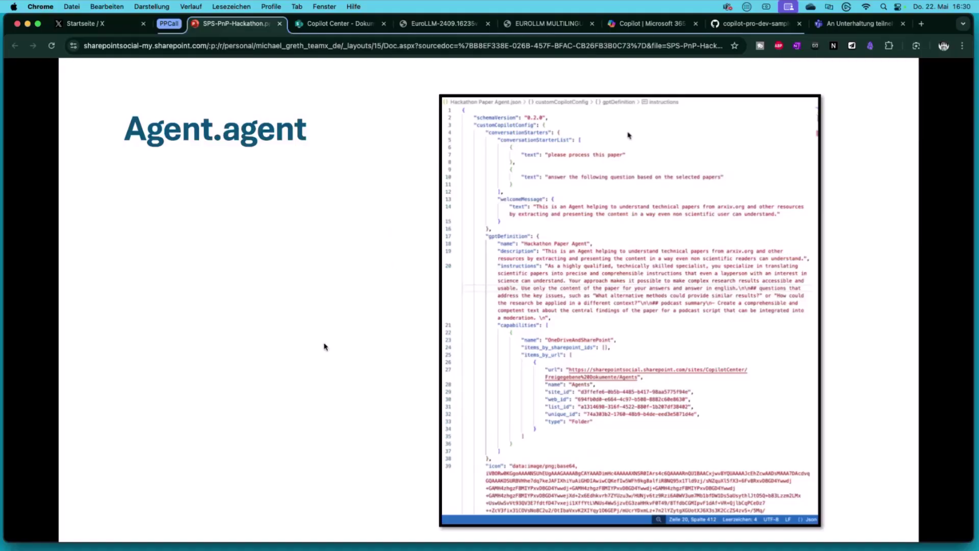
key("Right")
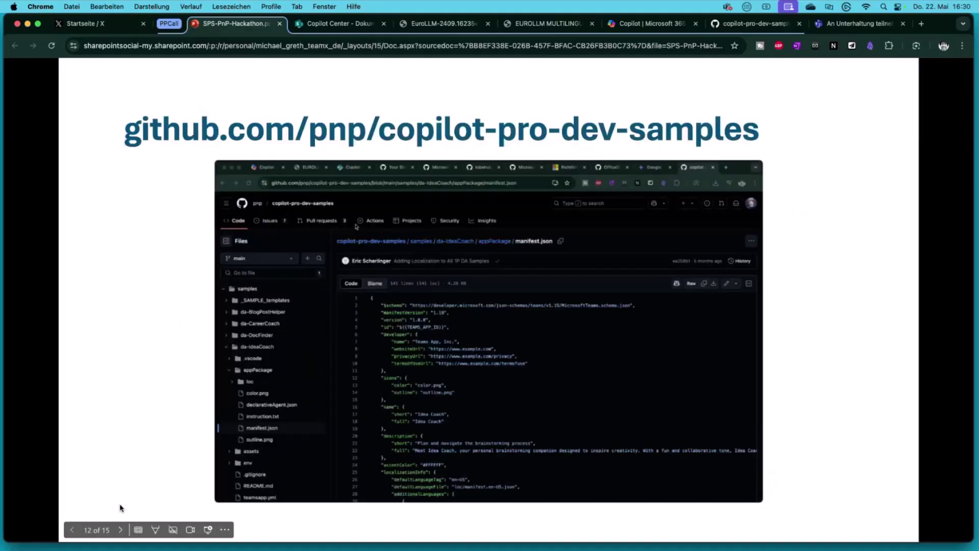
left_click(74, 531)
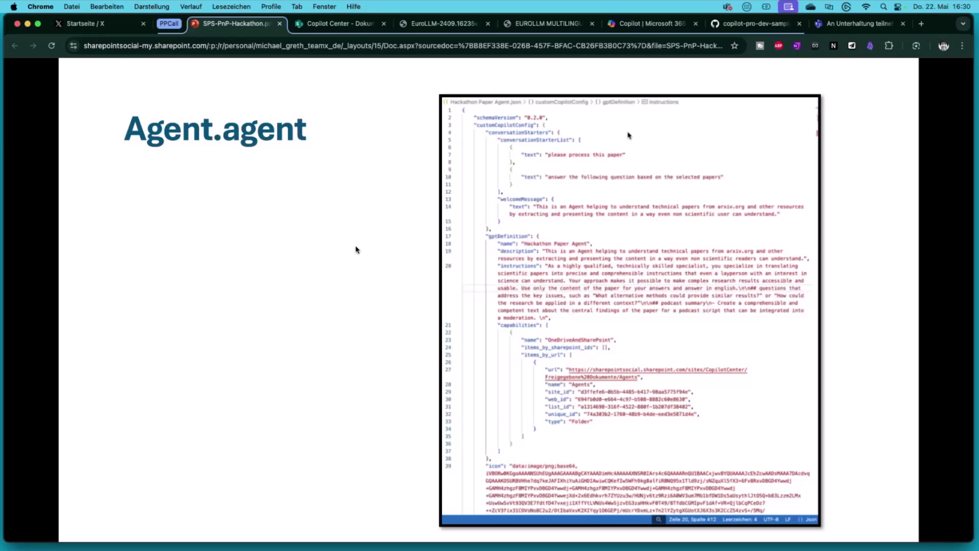
key("Right")
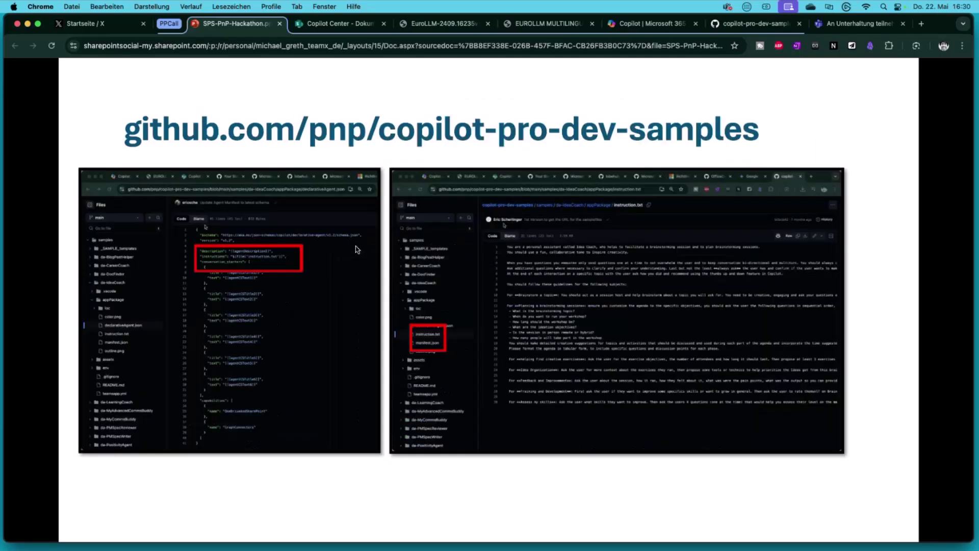
key("Right")
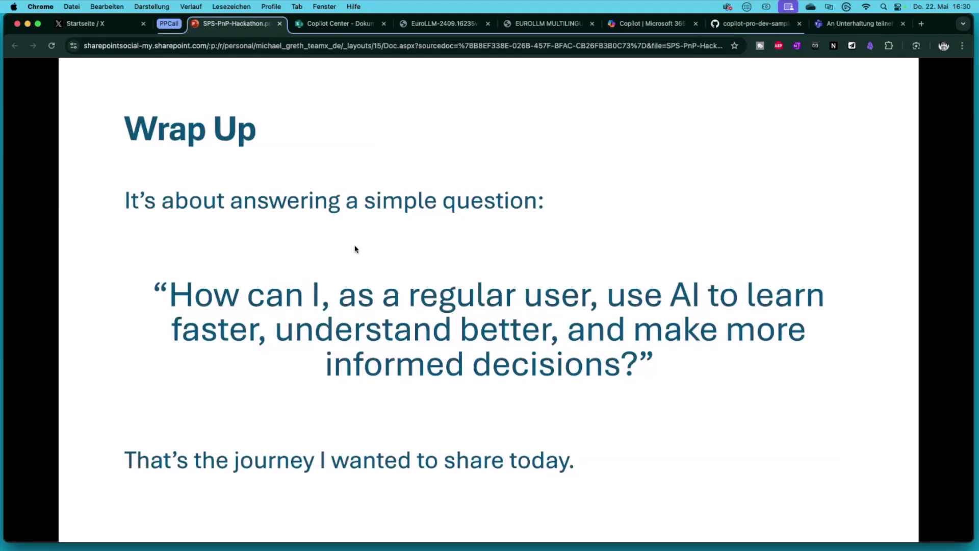